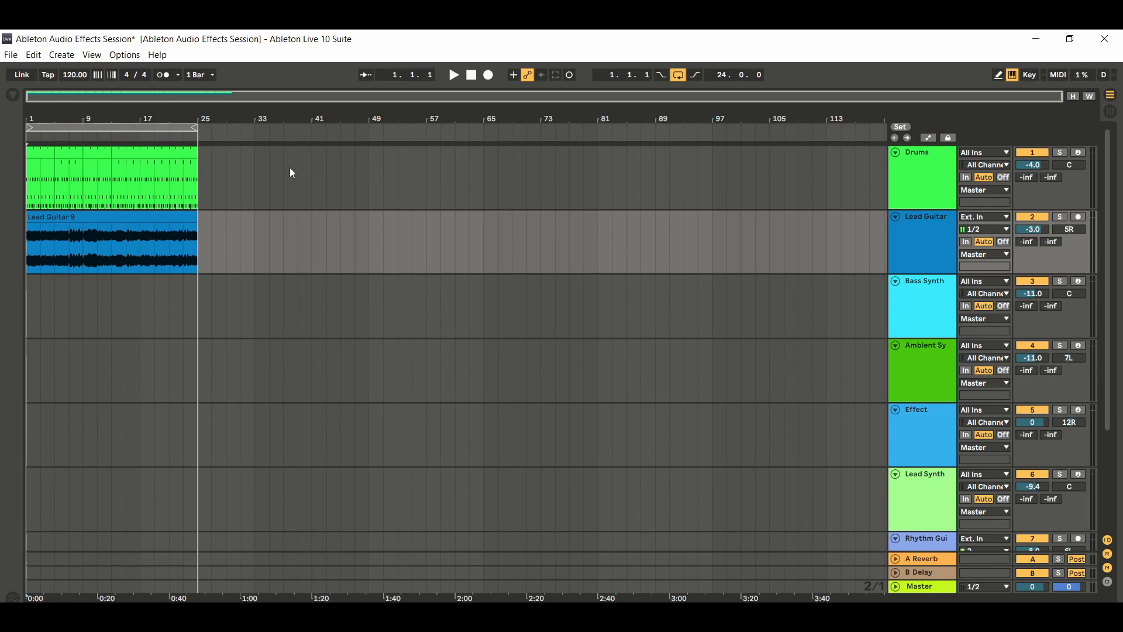
- Add the stock Compressor audio effect with its default settings to the Lead Guitar track
click(930, 249)
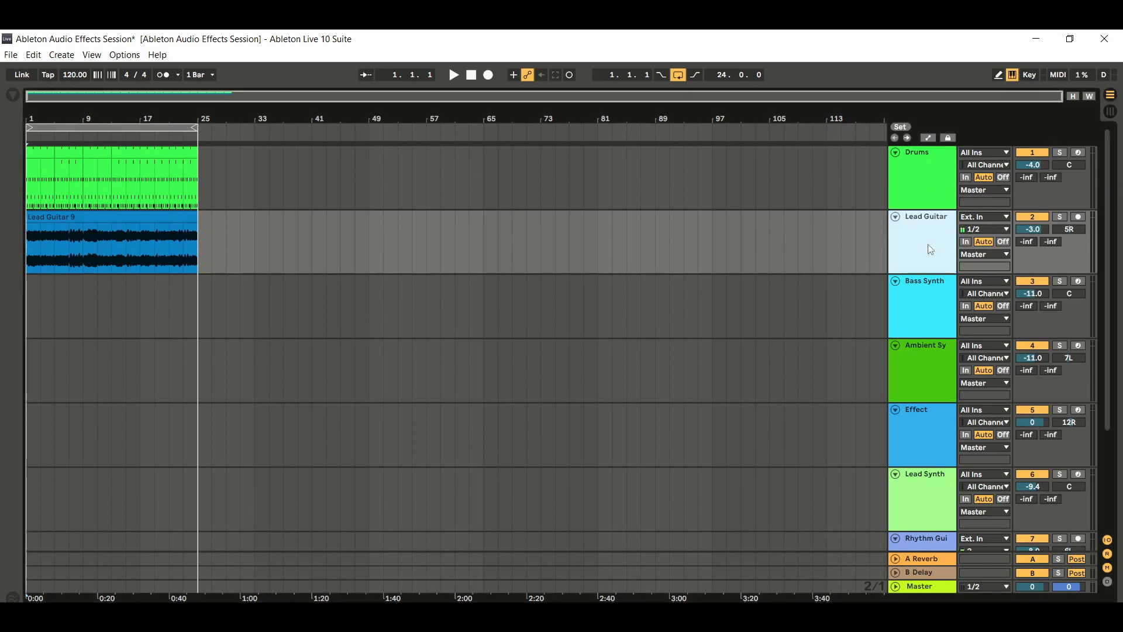
click(139, 218)
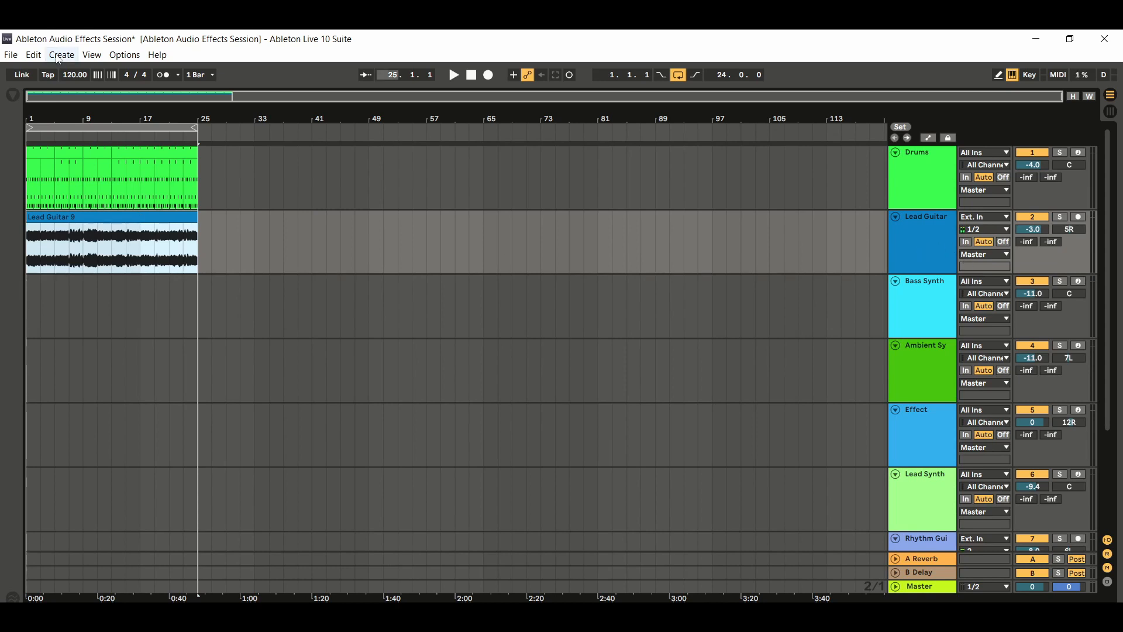
click(10, 95)
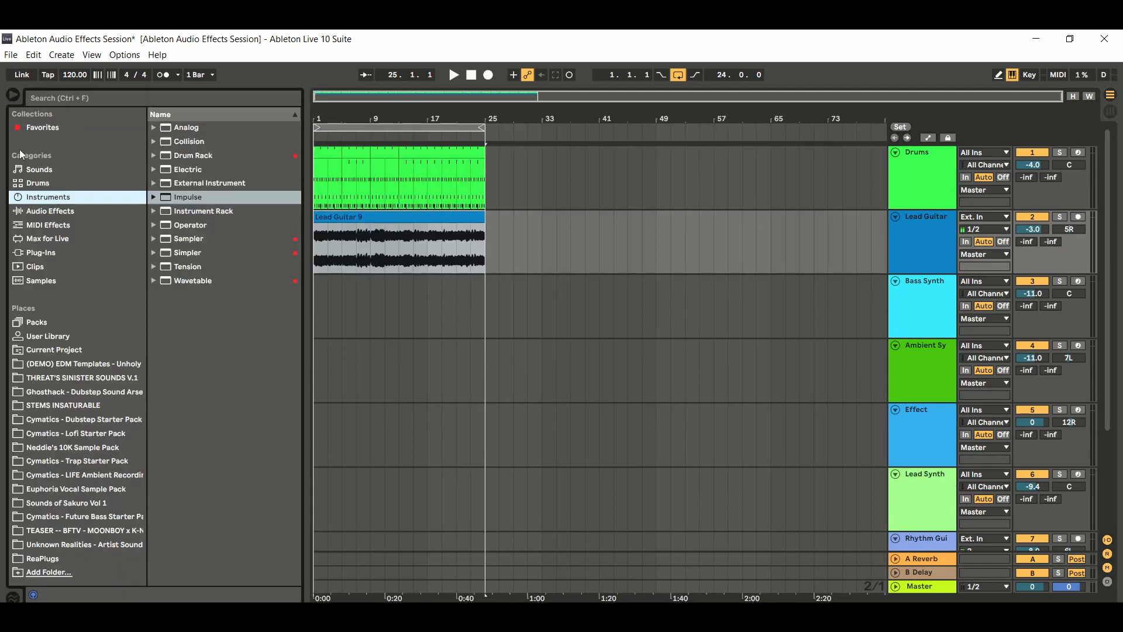
click(54, 212)
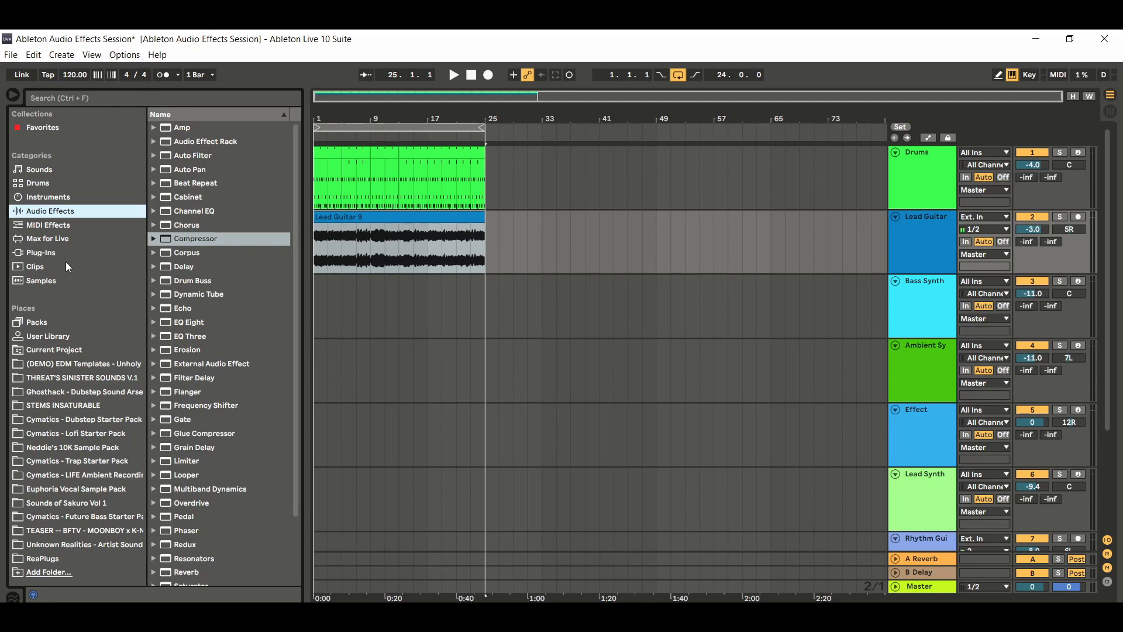
click(155, 237)
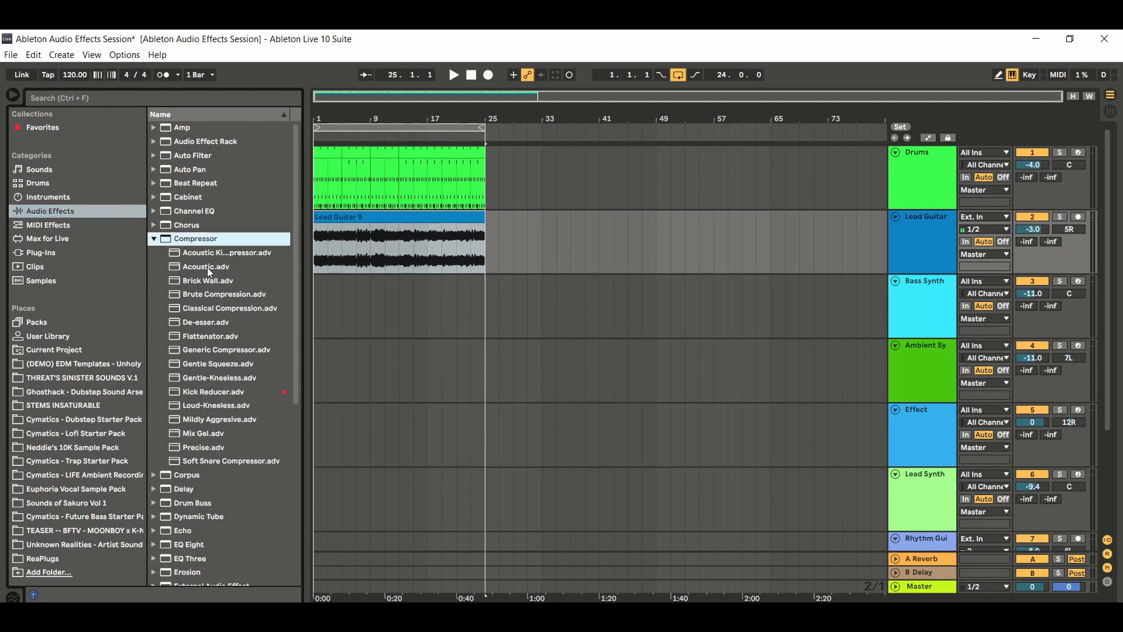
click(155, 238)
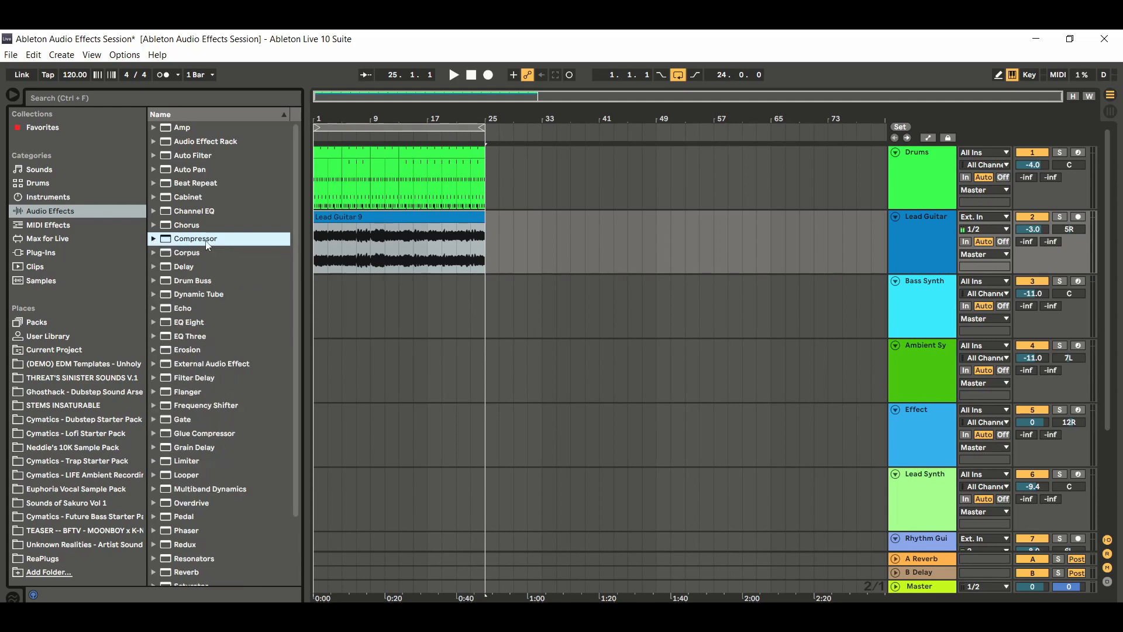
drag(207, 244, 563, 251)
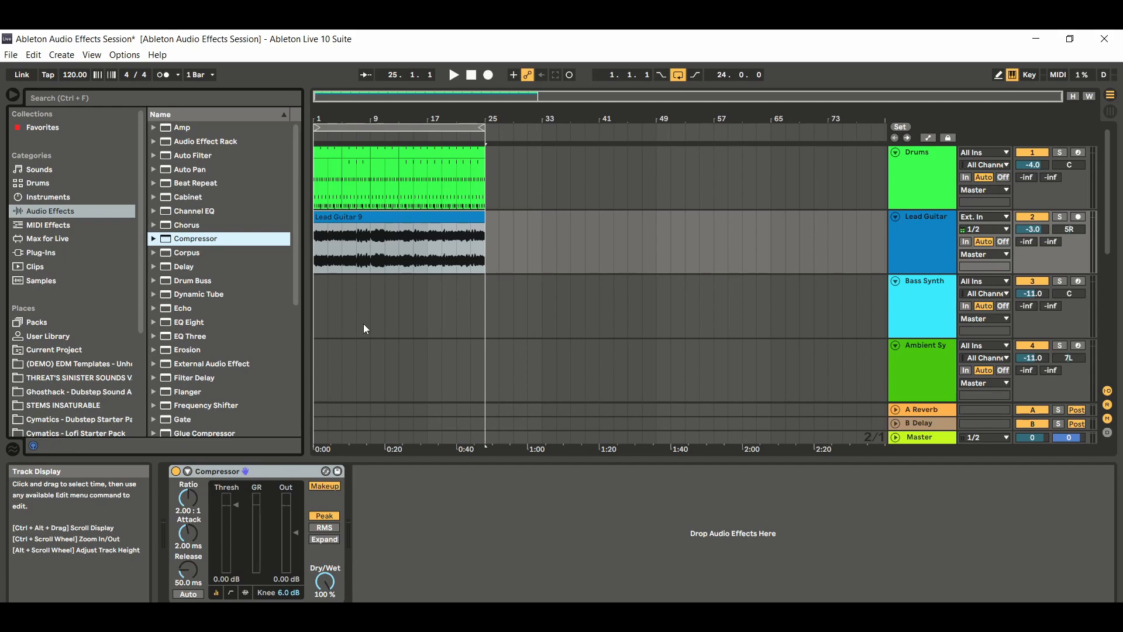
- Examine the Lead Guitar clip's waveform for volume peaks, and return to the track's device chain
double_click(411, 218)
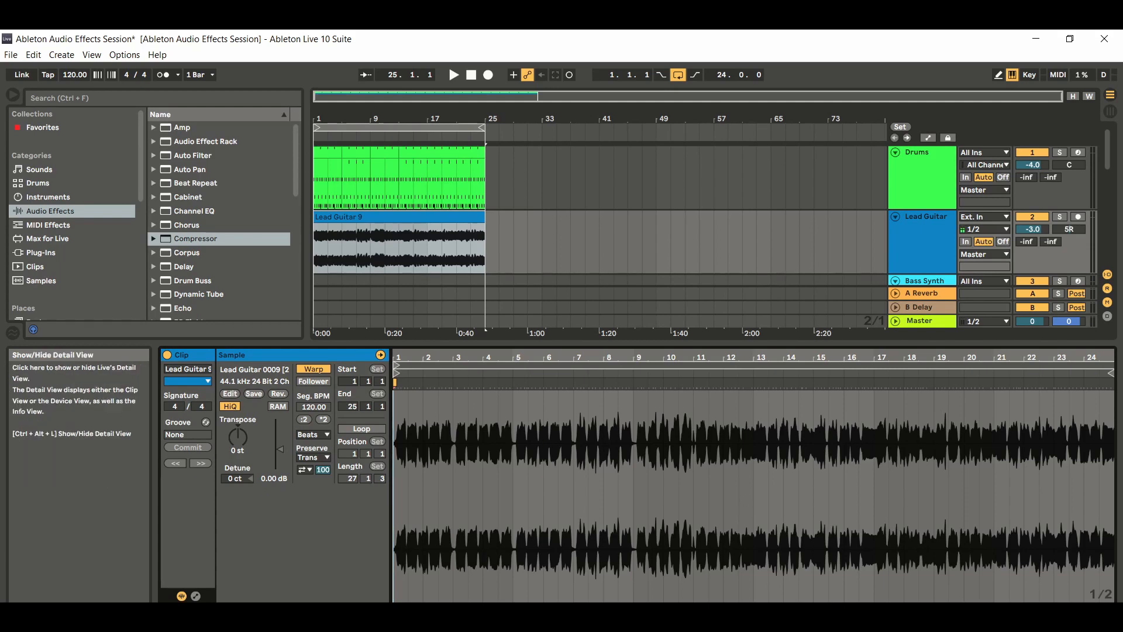
key(ctrl+alt+l)
double_click(936, 245)
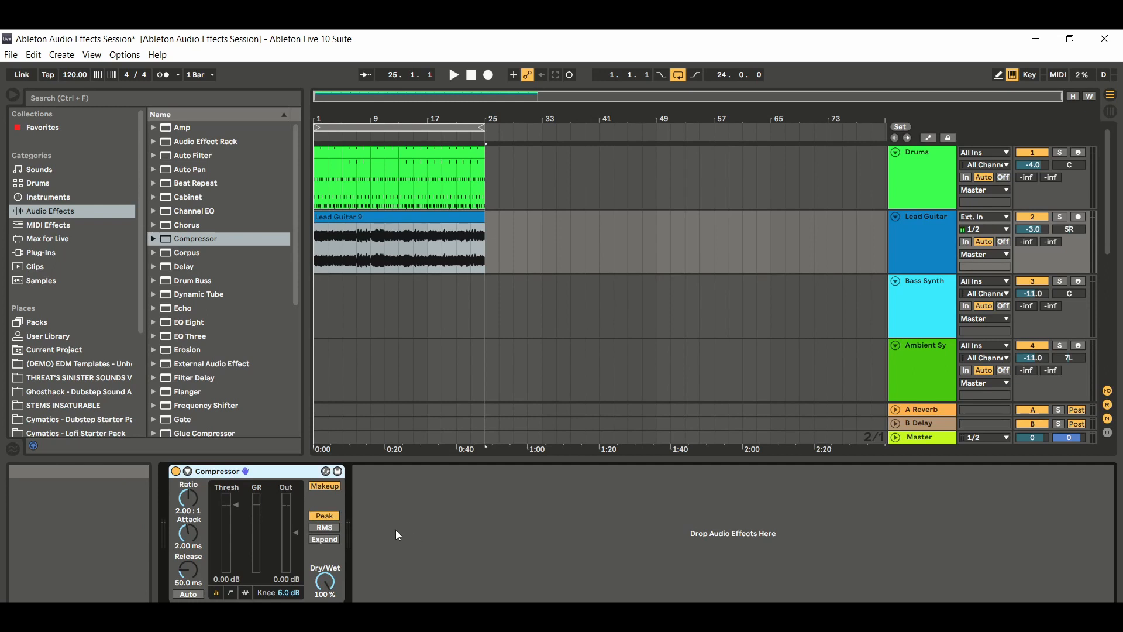
- Turn off the compressor's automatic makeup gain and set its threshold to 1.96 dB
click(330, 486)
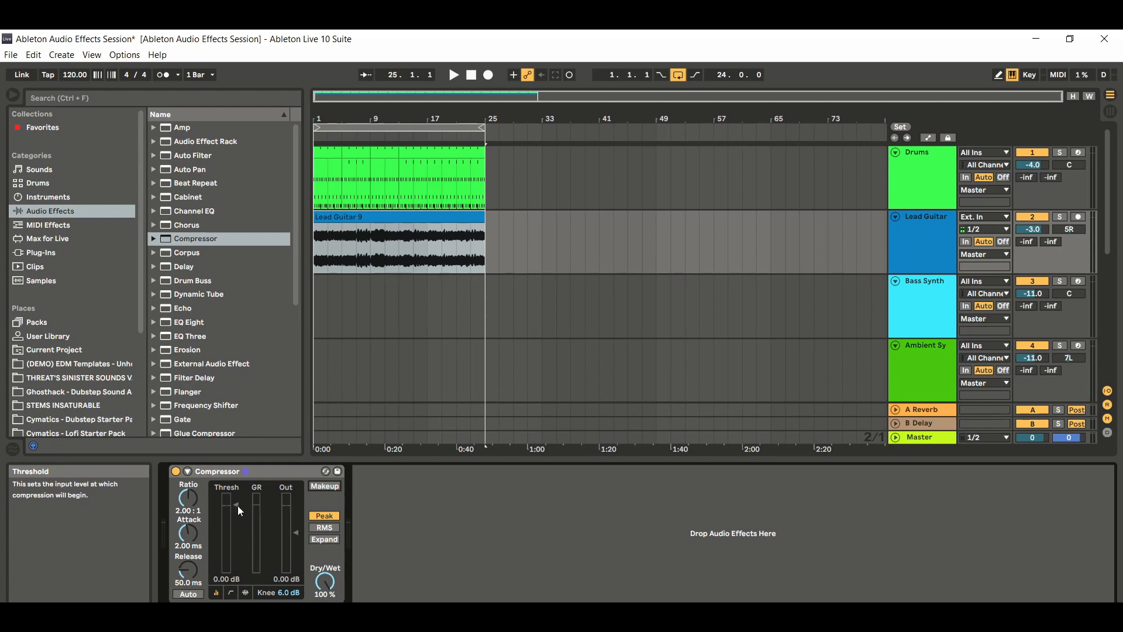
drag(237, 506, 238, 527)
drag(238, 527, 237, 501)
- Play a few bars of the arrangement to watch the guitar's level on the compressor's threshold meter
click(419, 218)
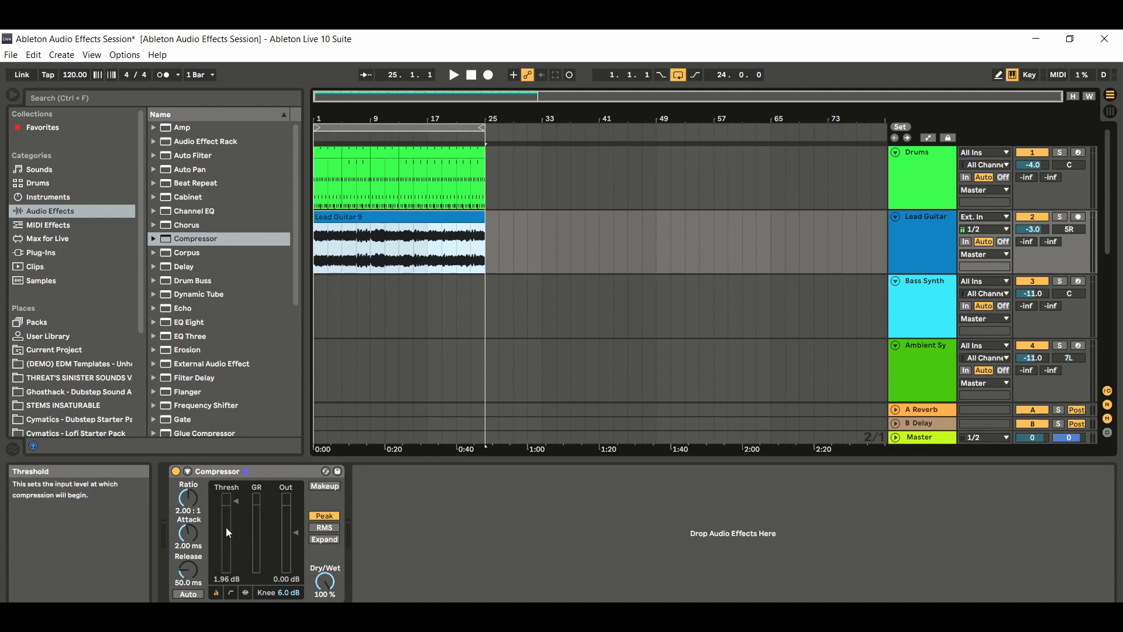
click(454, 75)
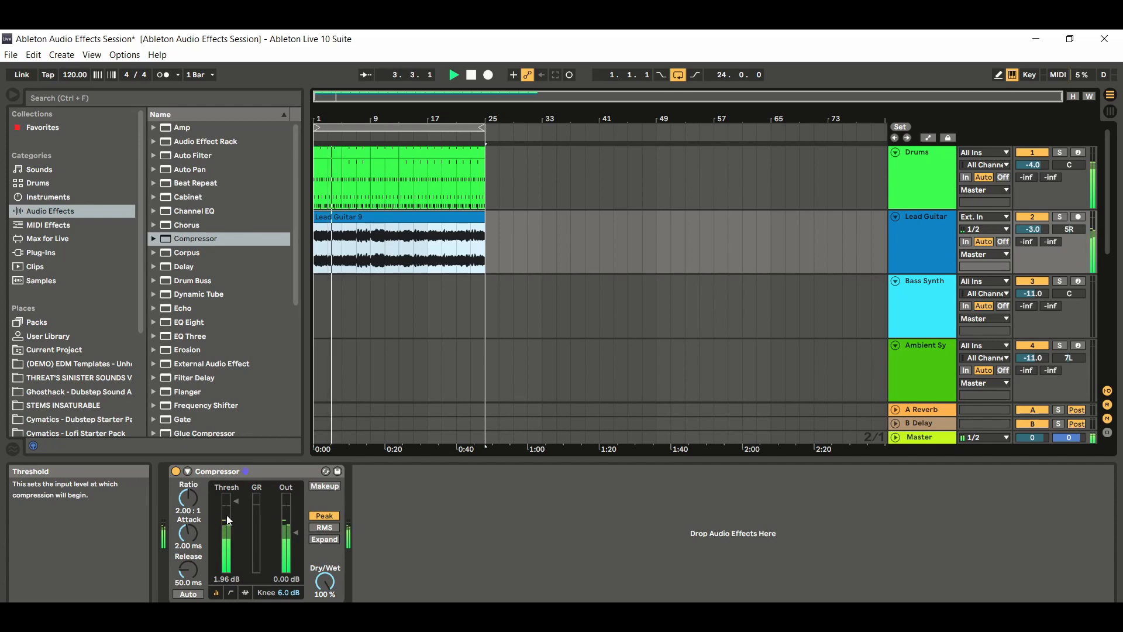
key(space)
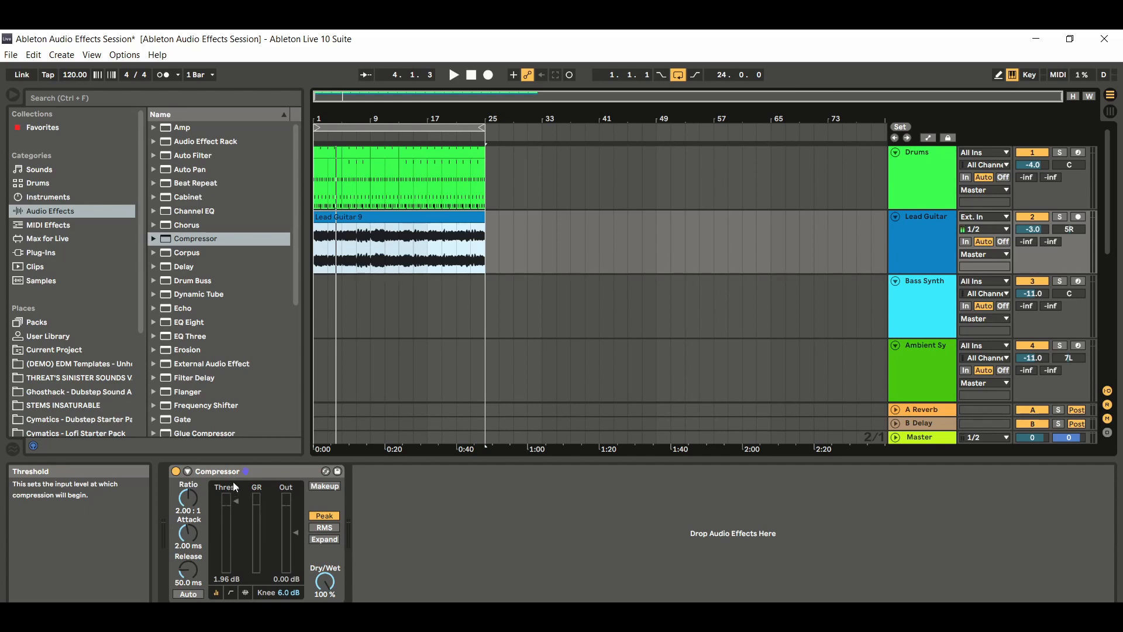
- Lower the compressor's threshold to -14.2 dB while the arrangement plays, and stop playback
click(454, 75)
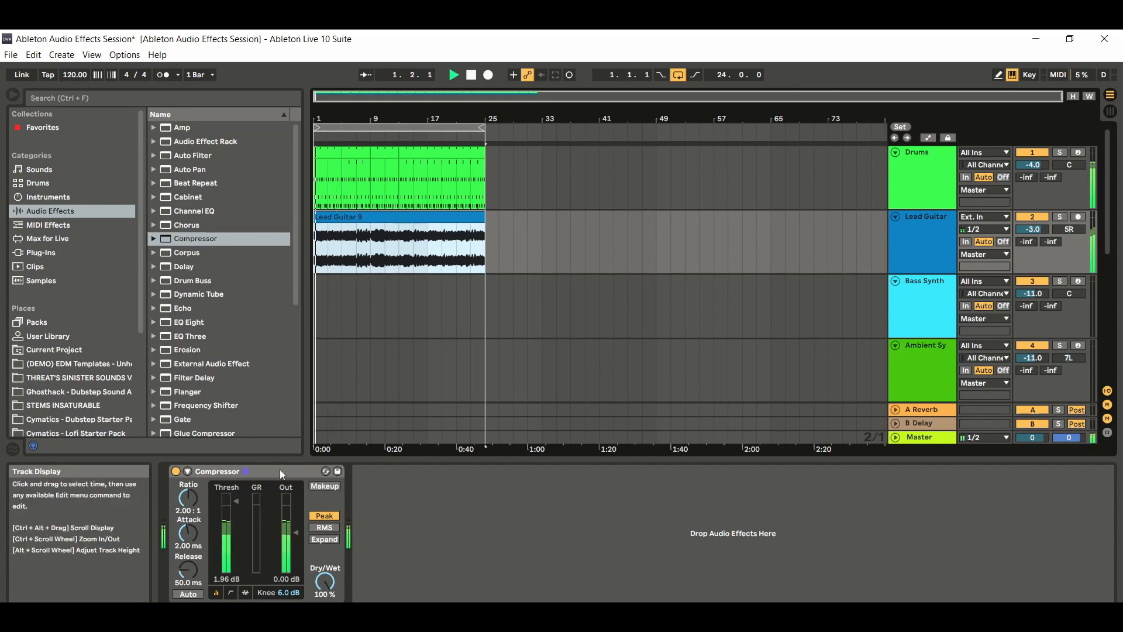
drag(235, 501, 235, 534)
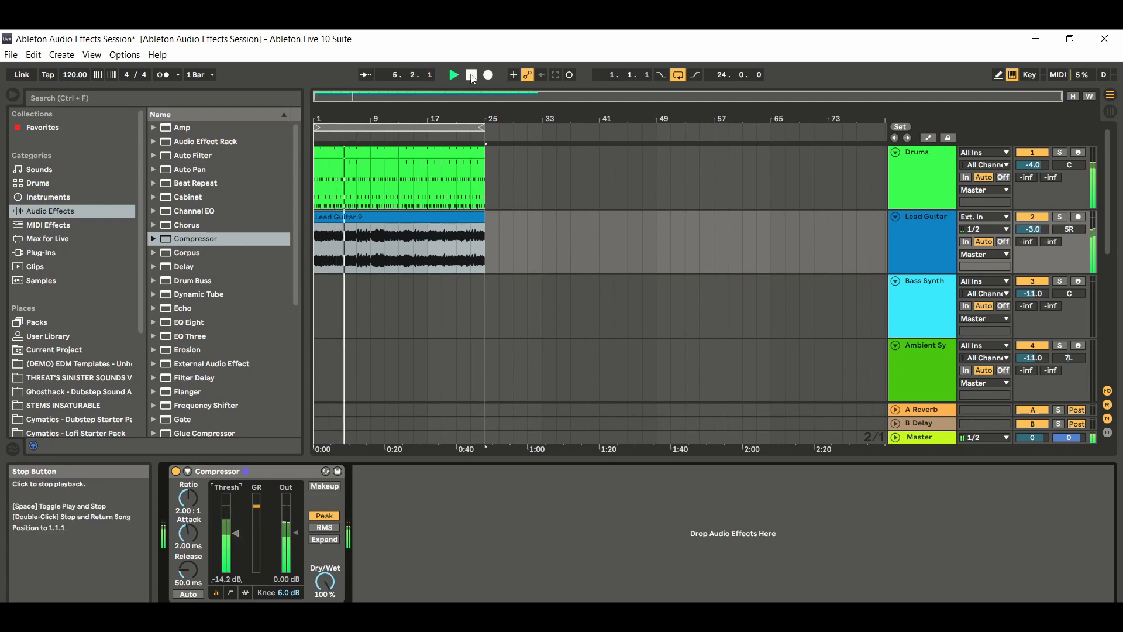
click(470, 75)
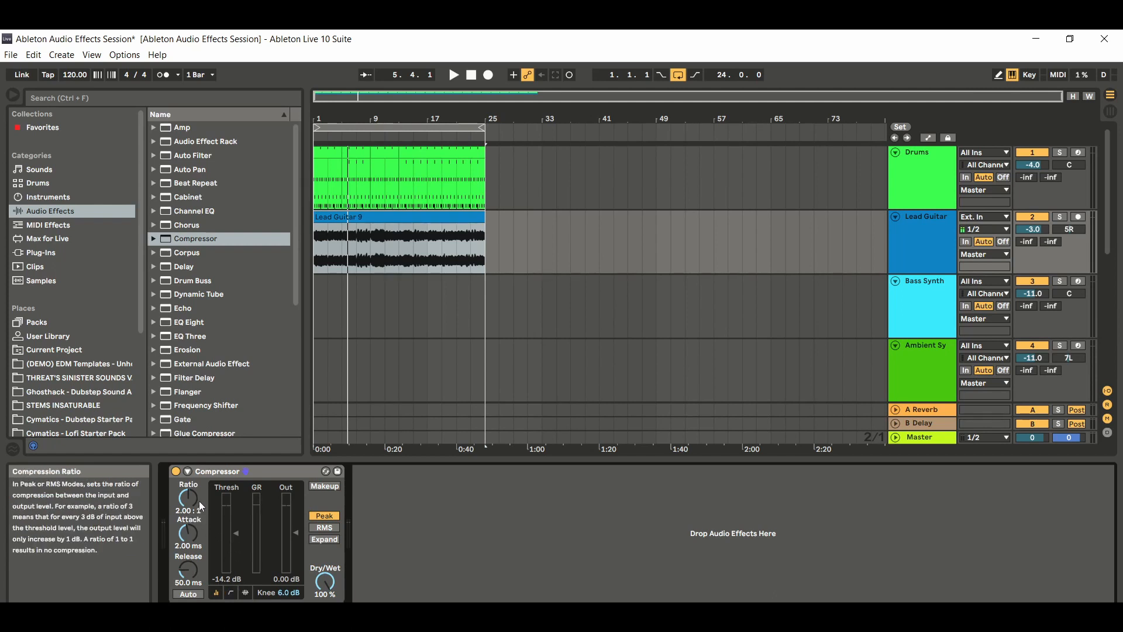
- Set the compressor's ratio to 1.00 : 1 and its release time to 45.0 ms
drag(189, 501, 189, 489)
drag(188, 496, 184, 511)
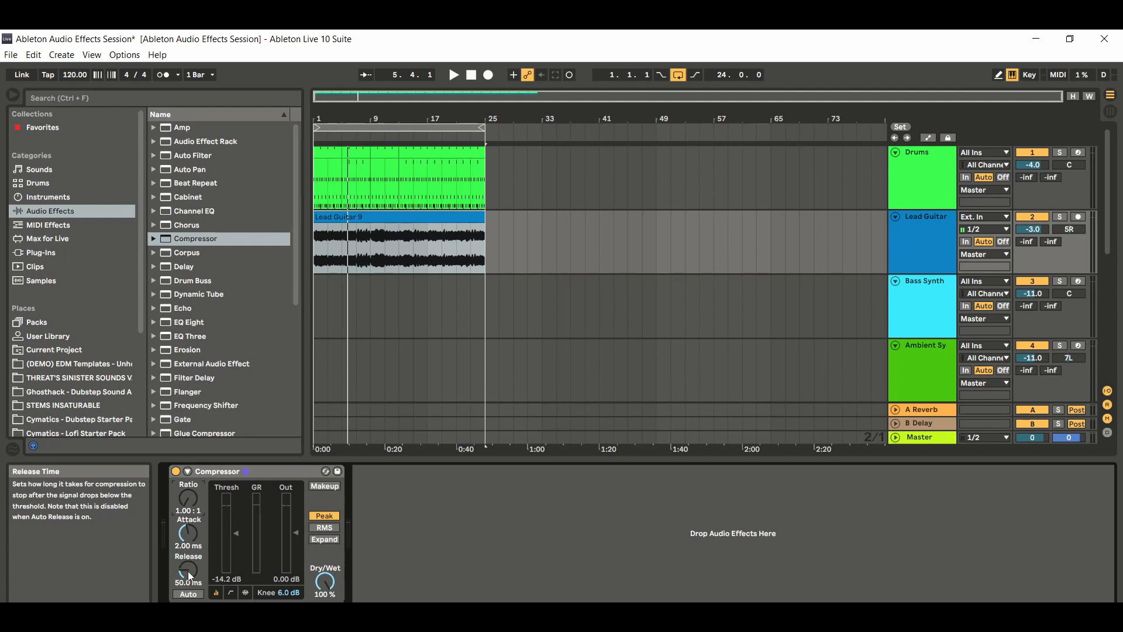
drag(193, 559, 193, 559)
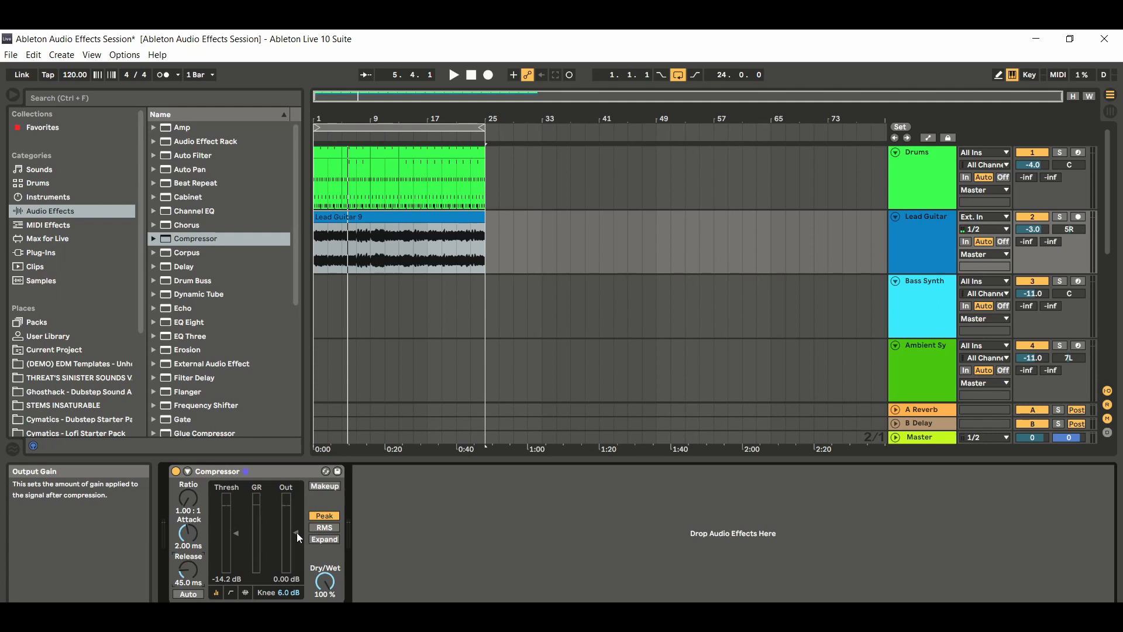
- Alternate the compressor between RMS and Peak modes several times, ending on Peak
click(330, 527)
click(329, 514)
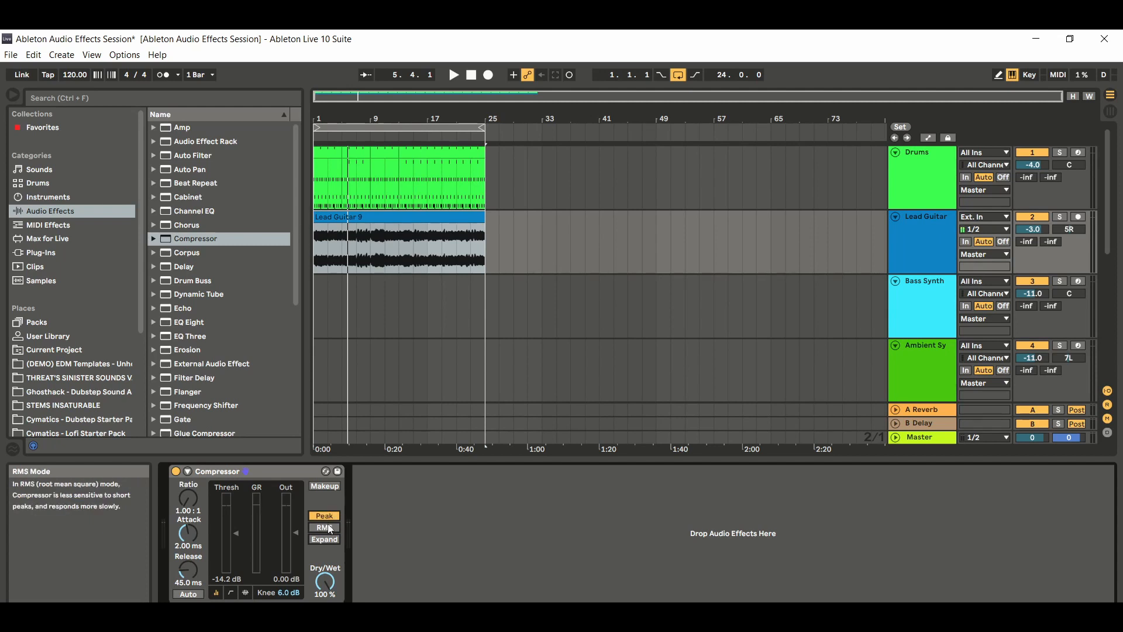
click(331, 528)
click(328, 515)
click(332, 529)
click(329, 517)
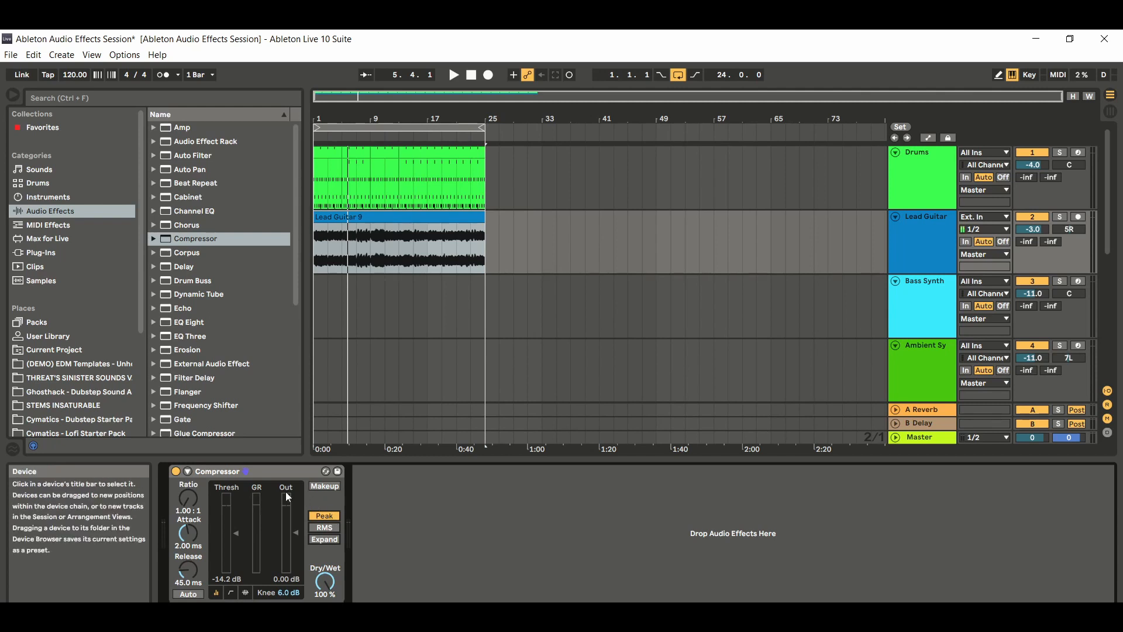
- Switch the compressor to its scrolling gain reduction view and check the Lead Guitar clip's waveform before returning to the device
click(246, 593)
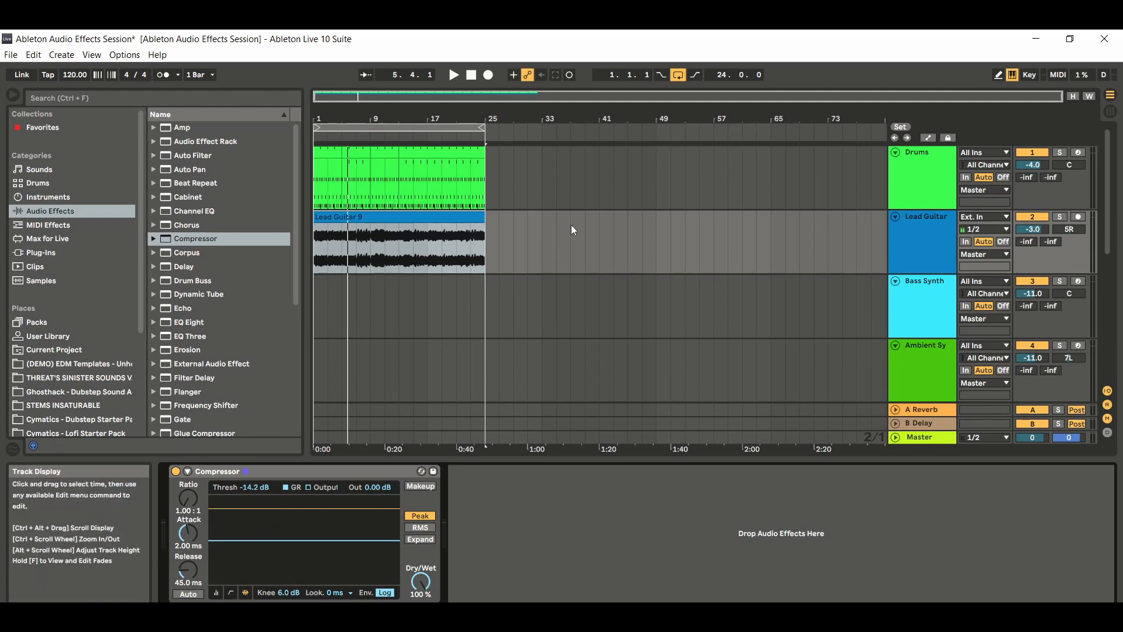
double_click(433, 219)
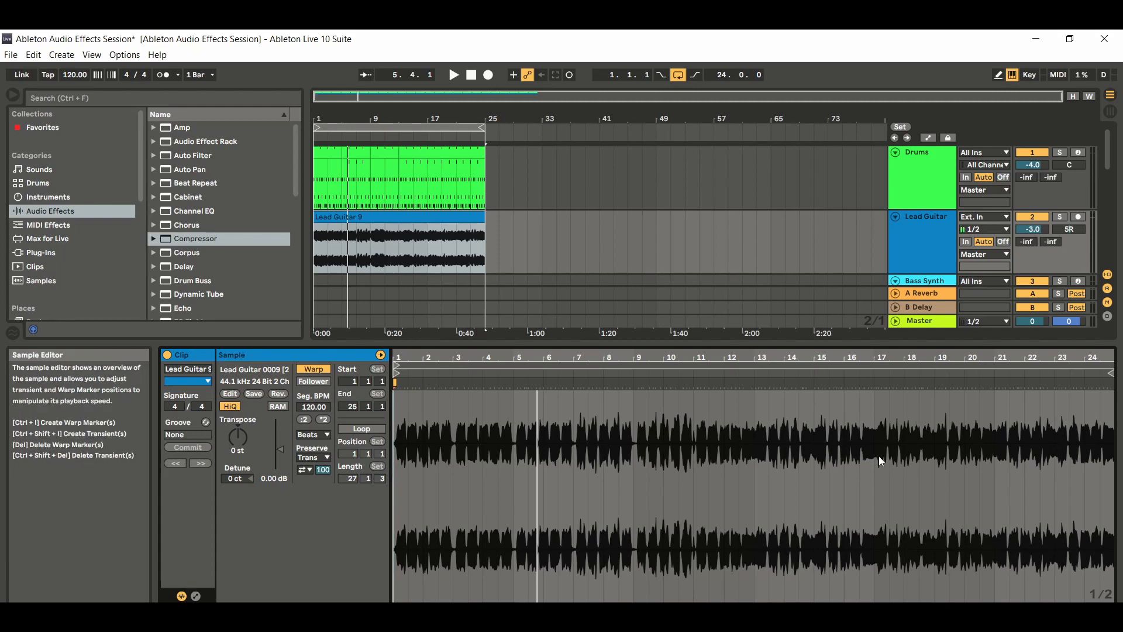
click(1109, 610)
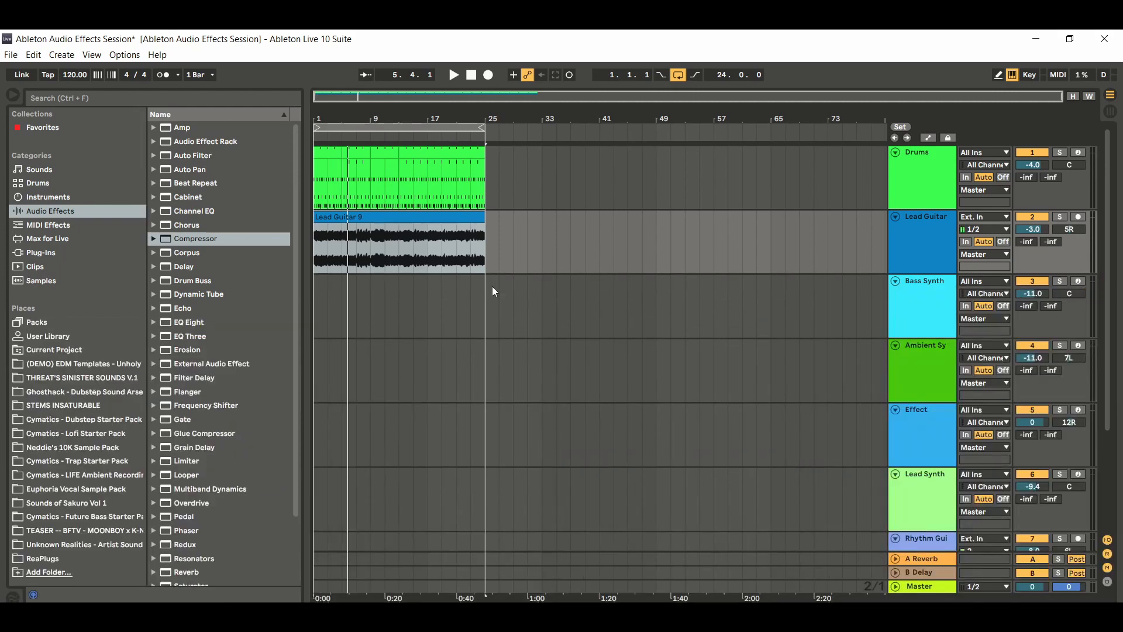
double_click(436, 231)
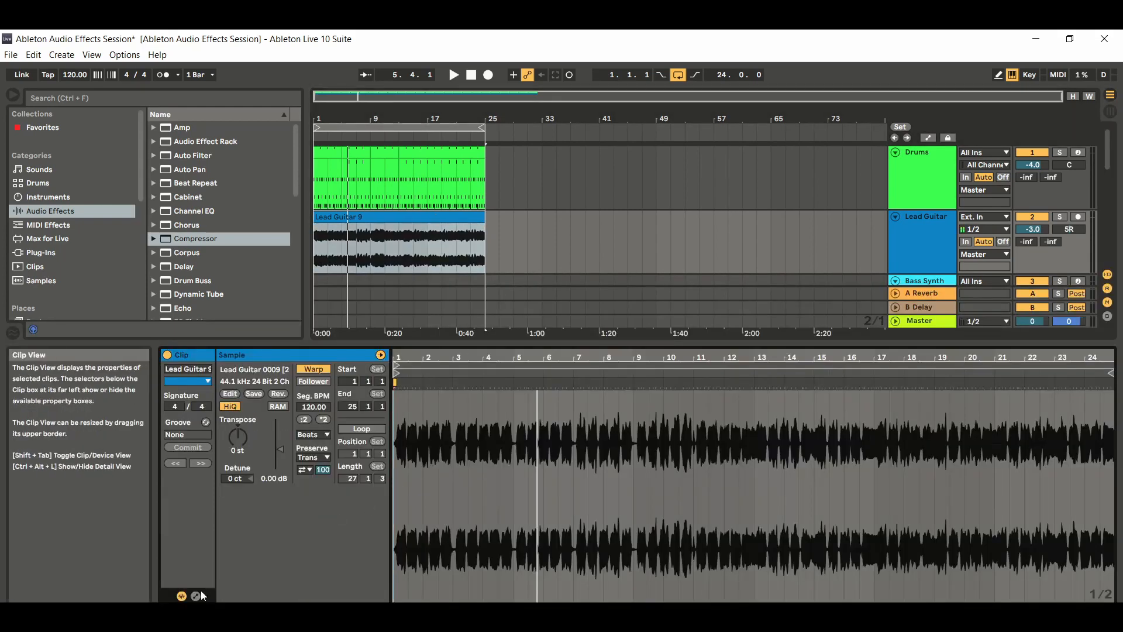
click(927, 254)
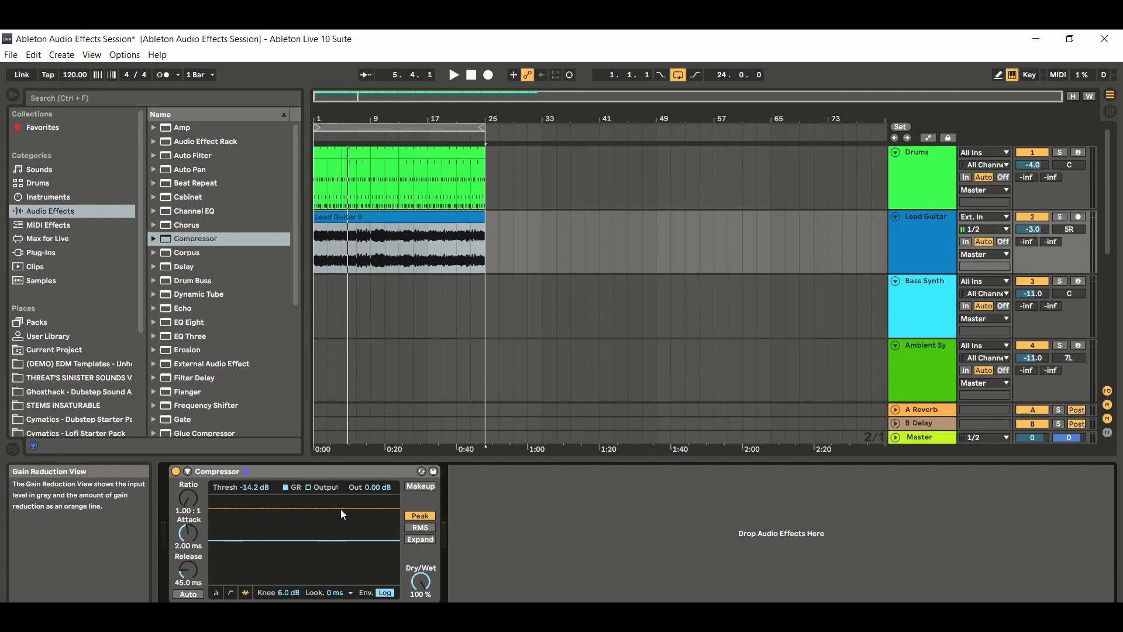
- Play the arrangement, set the threshold to -13.5 dB with the line in the gain reduction view, and stop playback
click(454, 75)
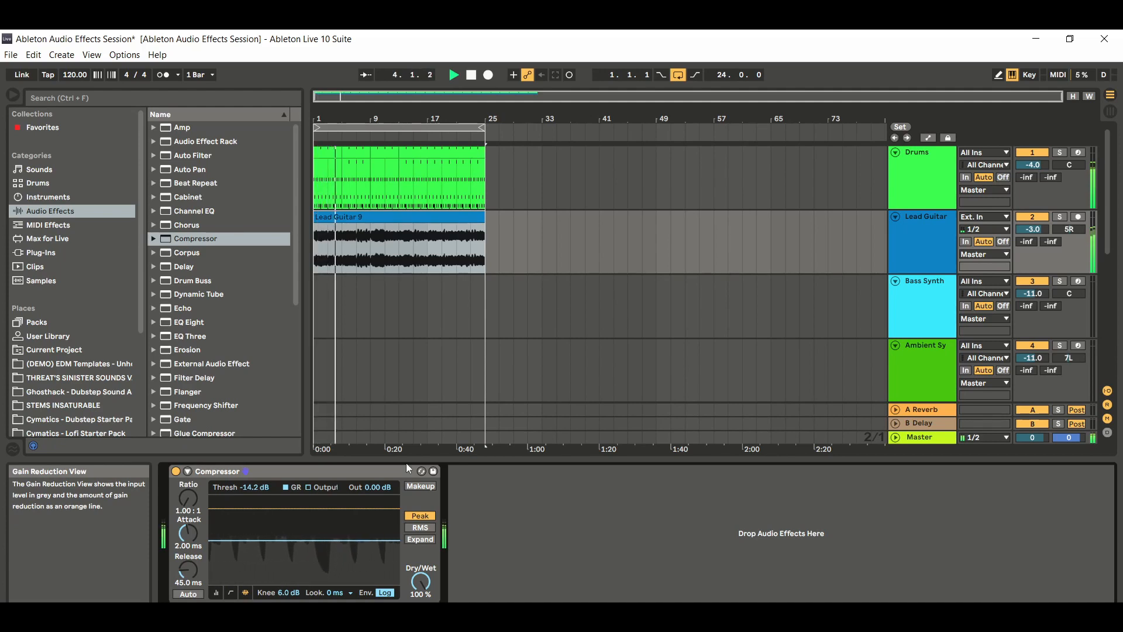
click(471, 77)
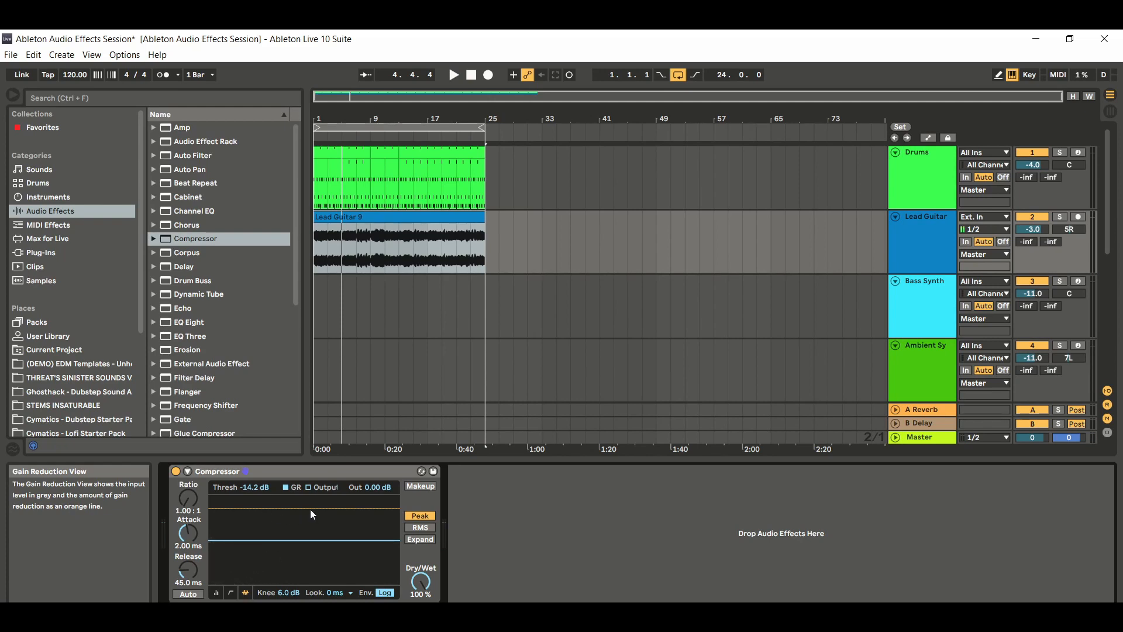
click(454, 76)
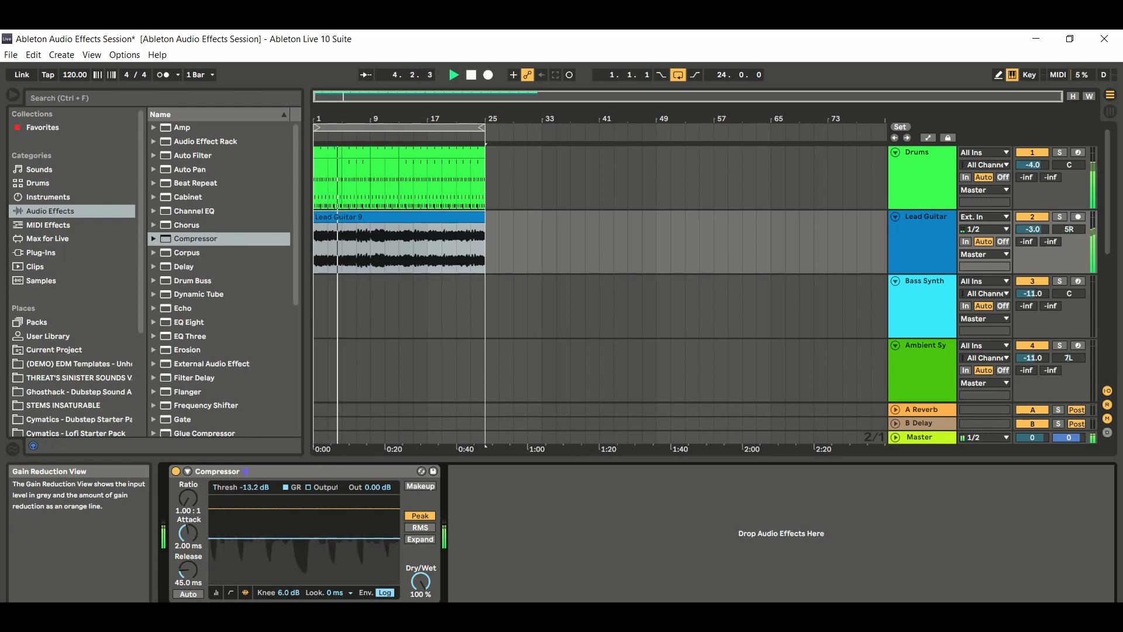
drag(276, 541, 275, 538)
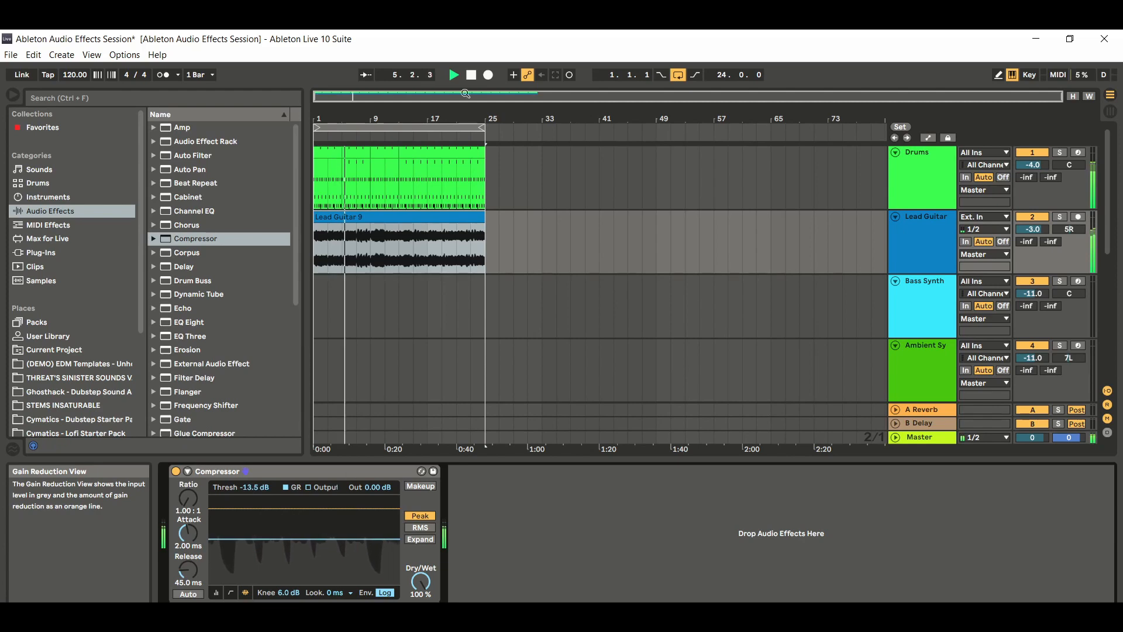
click(471, 75)
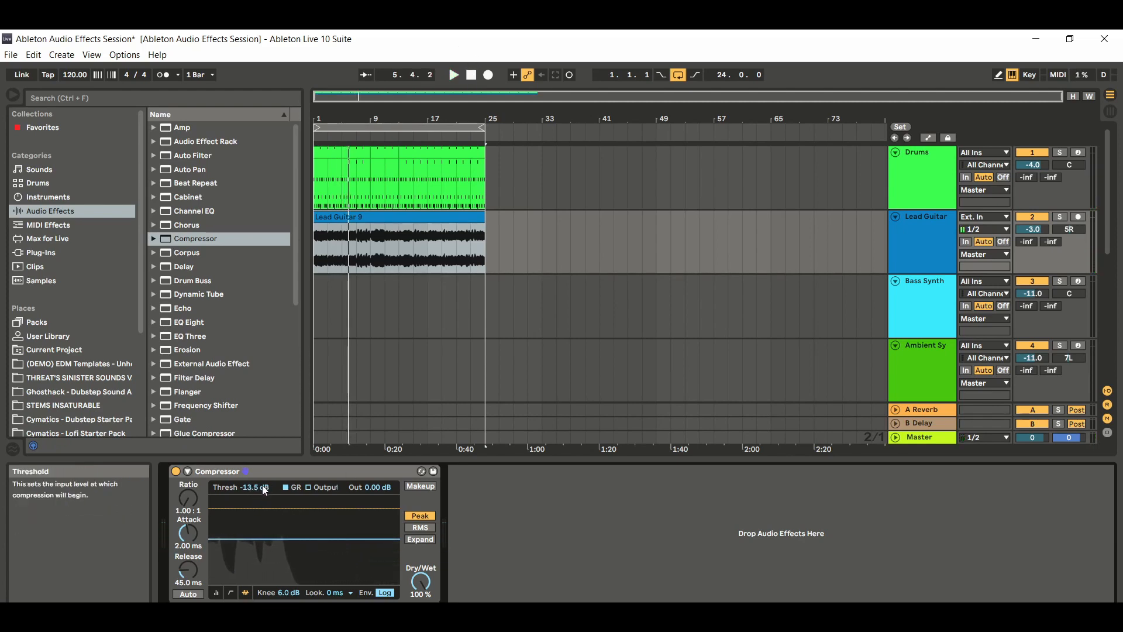
- Lower the threshold to -15.3 dB in the compressor's compact meter view and return to the gain reduction view
click(217, 592)
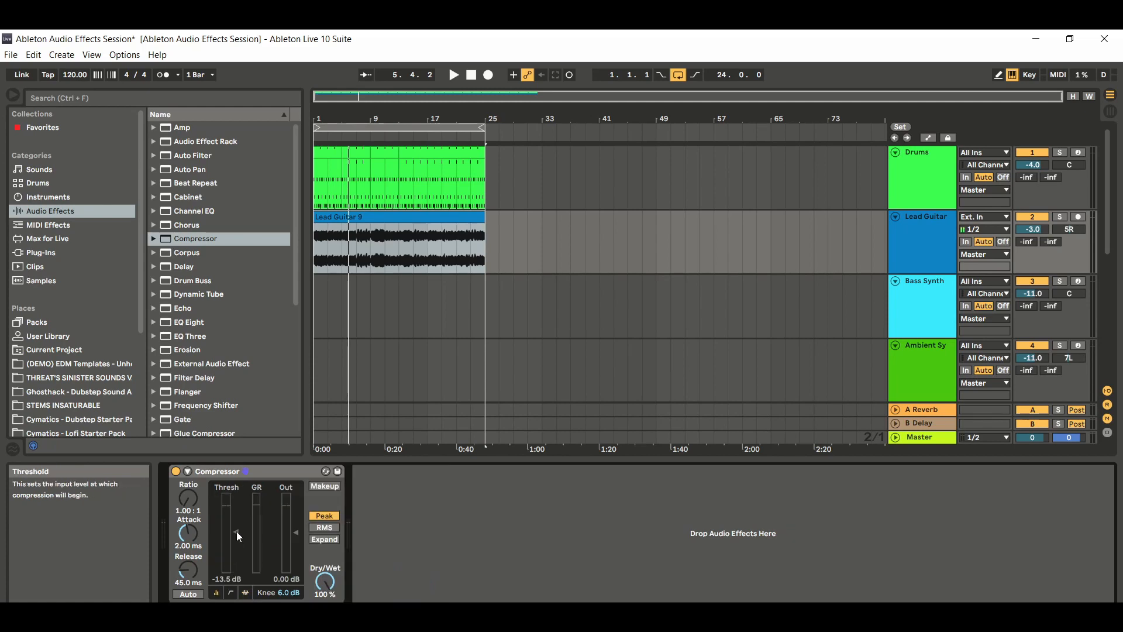
mouse_move(236, 531)
mouse_down()
mouse_move(236, 506)
mouse_move(236, 521)
mouse_move(285, 542)
mouse_move(286, 527)
mouse_move(286, 567)
mouse_move(286, 541)
mouse_move(236, 529)
mouse_move(236, 544)
mouse_move(236, 501)
mouse_move(237, 568)
mouse_move(236, 512)
mouse_move(236, 535)
mouse_up()
click(245, 593)
click(216, 592)
click(245, 593)
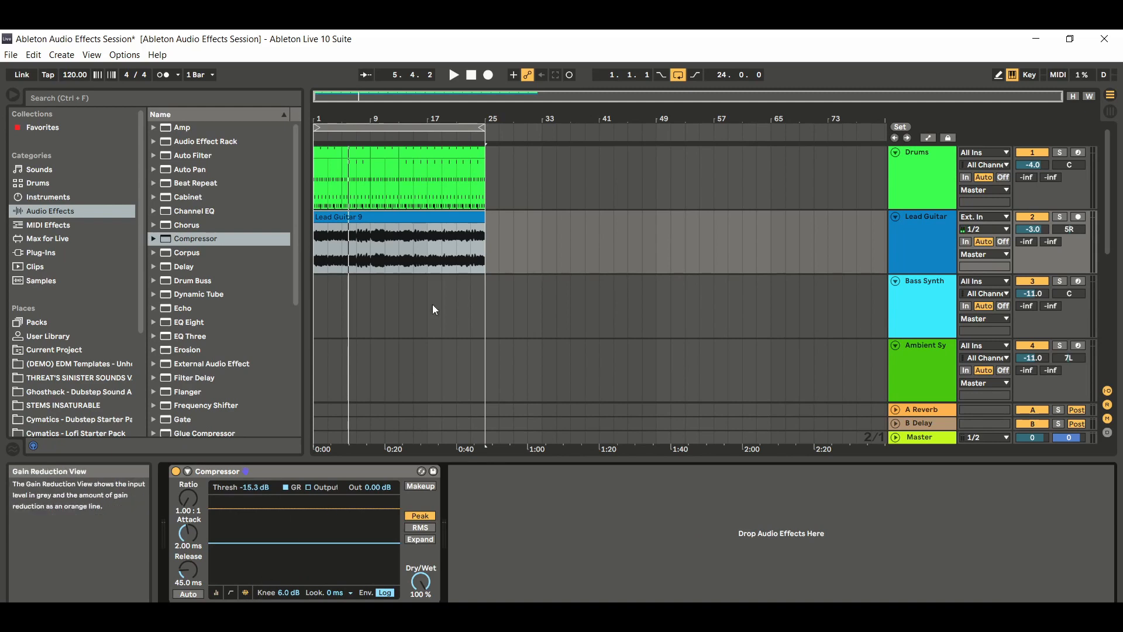
- Raise the threshold line to -10.9 dB against the guitar's peaks during playback, and stop the arrangement
click(453, 76)
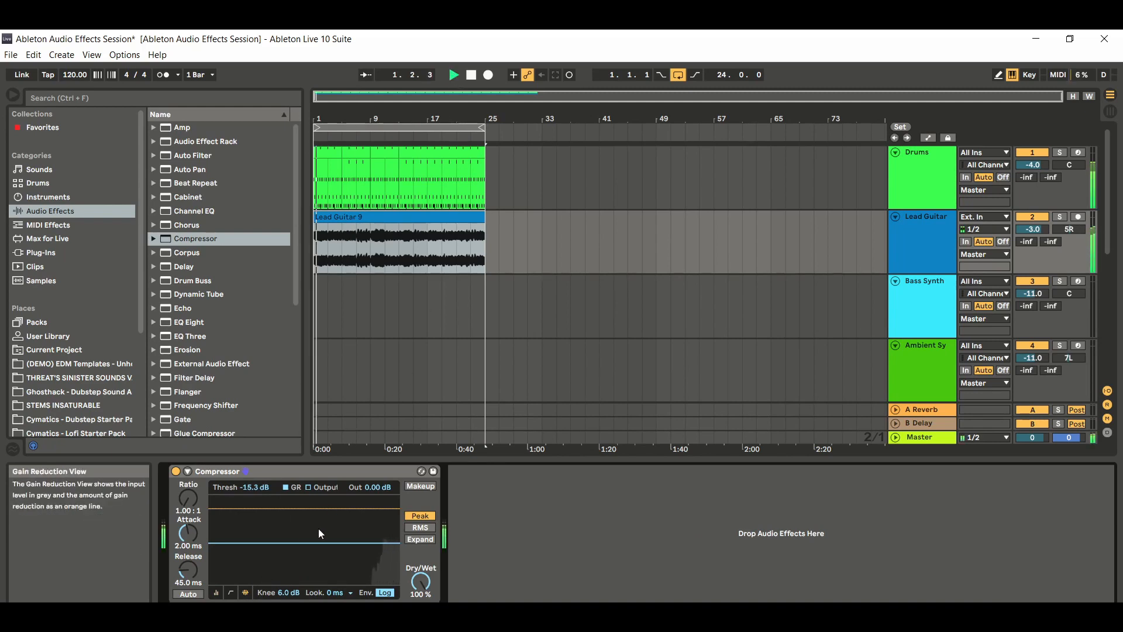
mouse_move(269, 543)
mouse_down()
mouse_move(269, 518)
mouse_move(276, 533)
mouse_up()
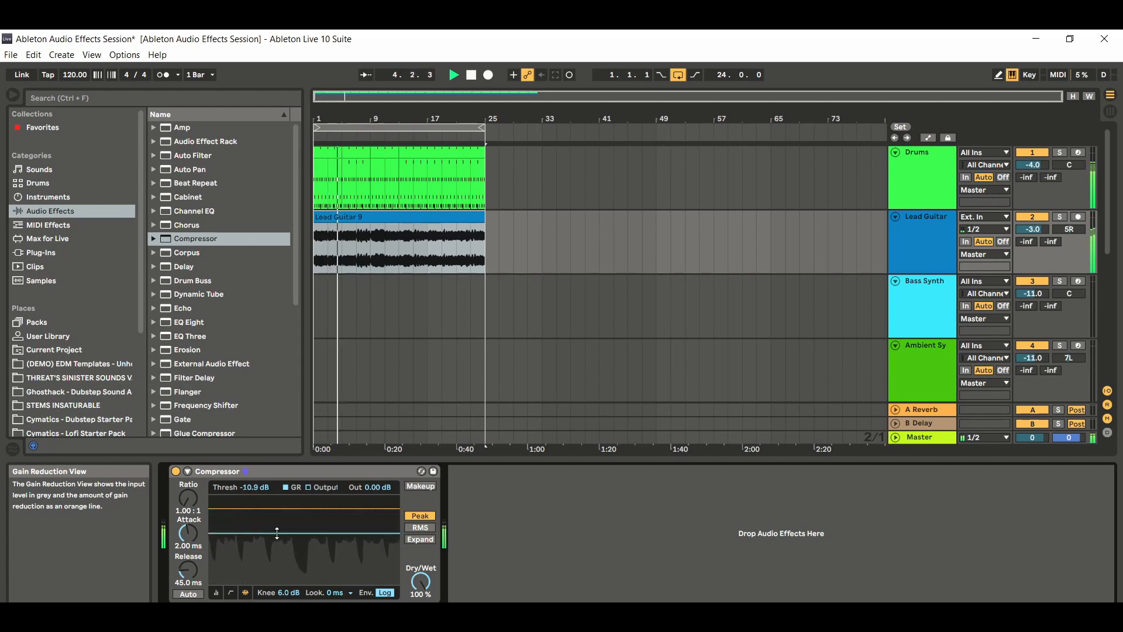
click(470, 75)
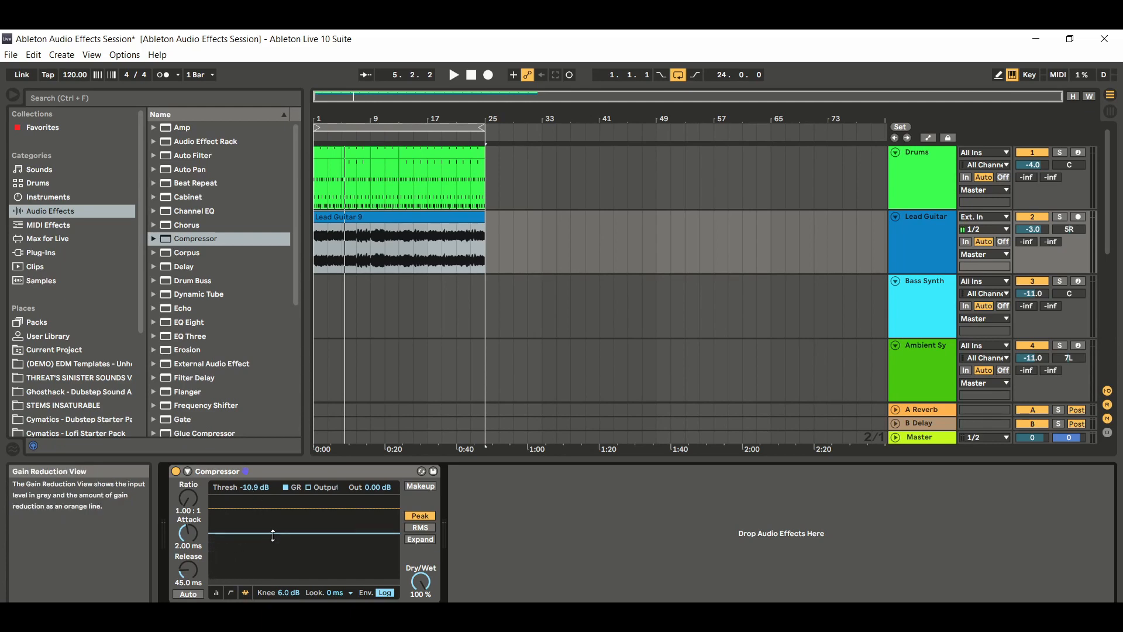
- Check the compressor's collapsed and activity views, set the threshold to -10.6 dB during playback, and replay the opening bars against the line
click(217, 593)
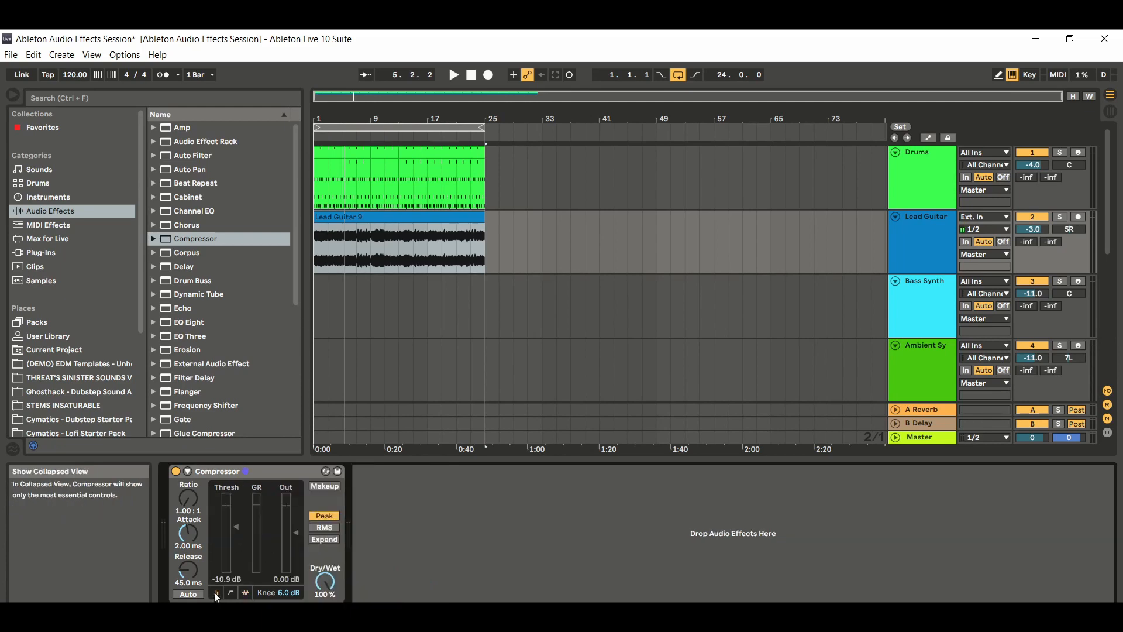
click(245, 592)
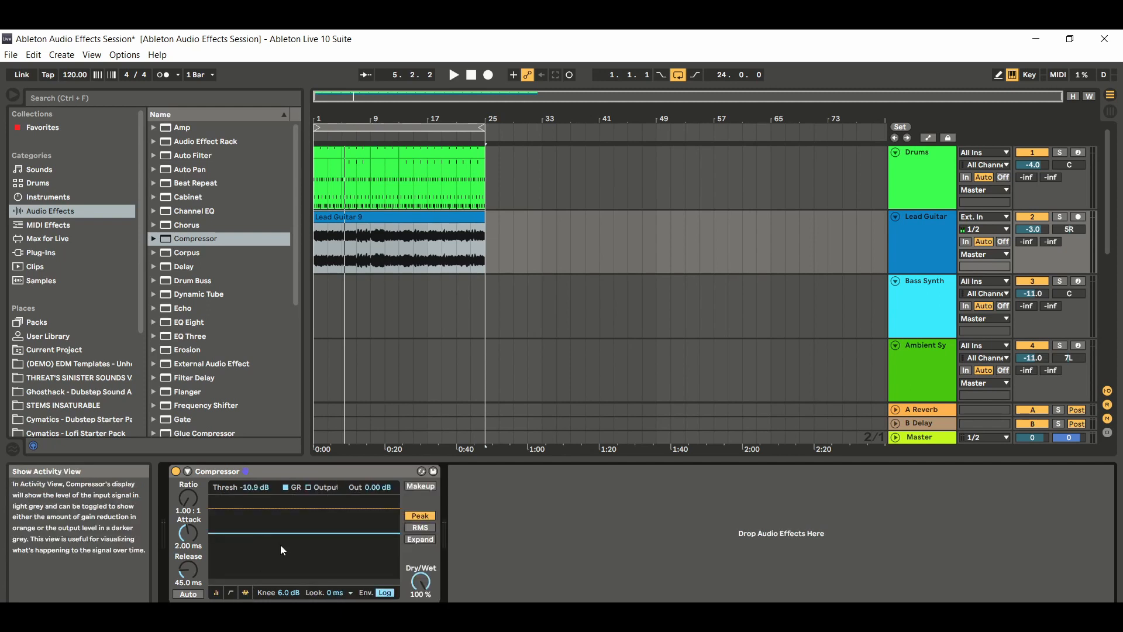
click(454, 75)
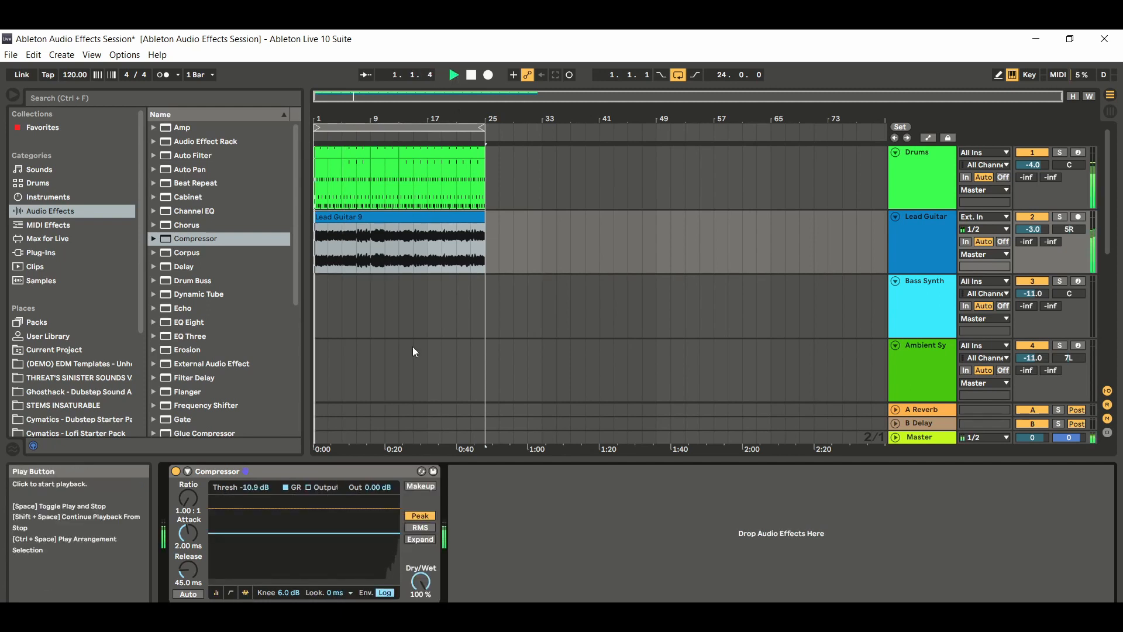
drag(304, 532, 304, 532)
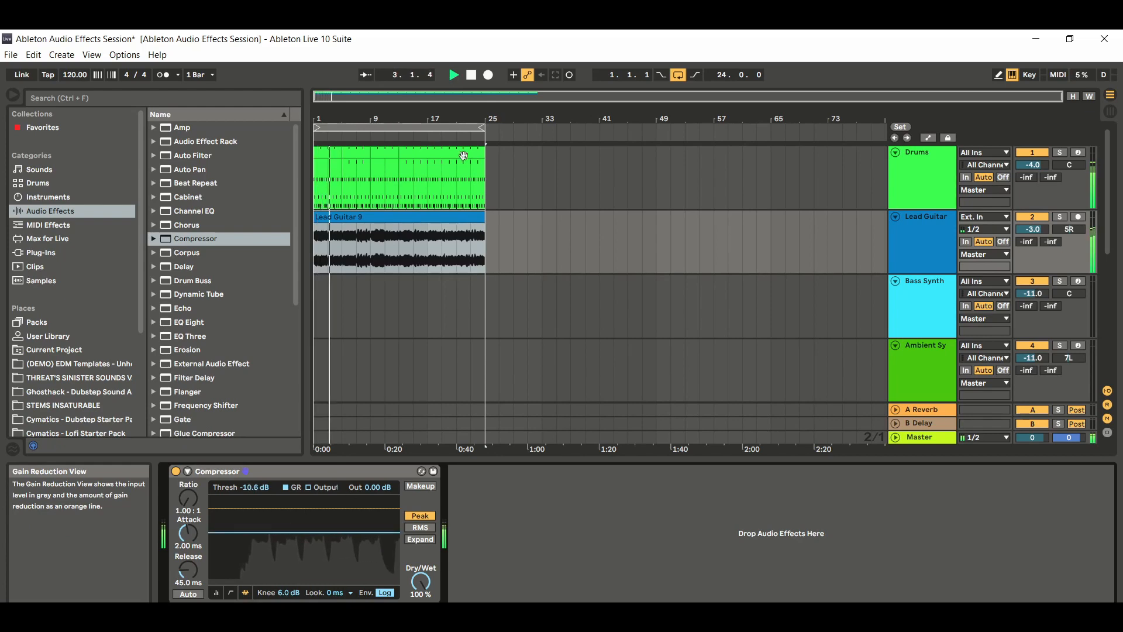
click(470, 75)
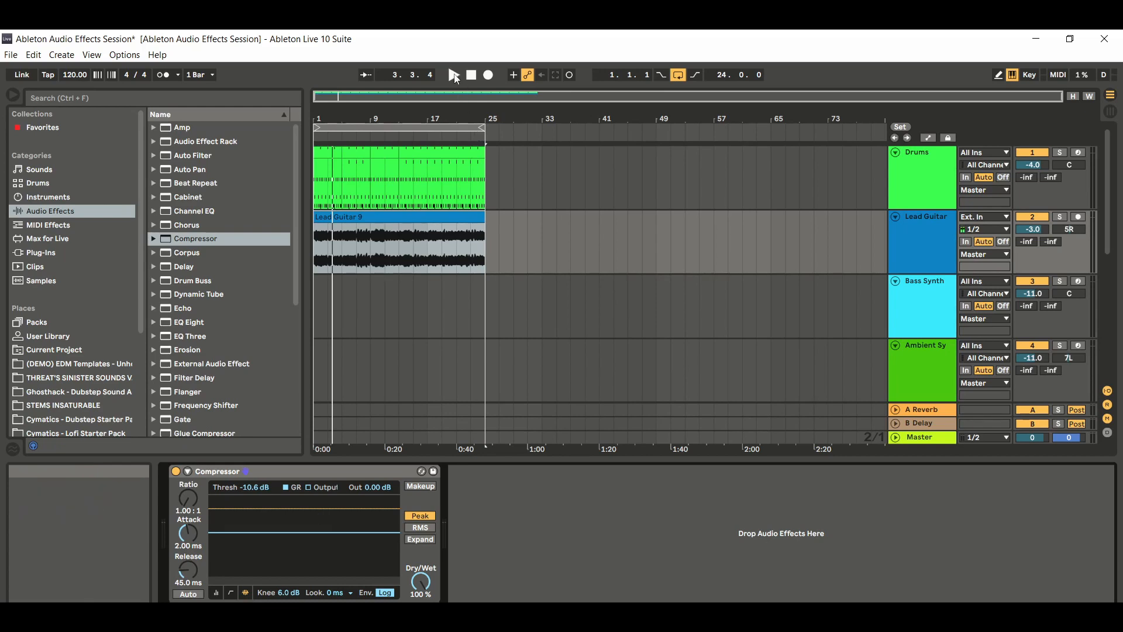
key(space)
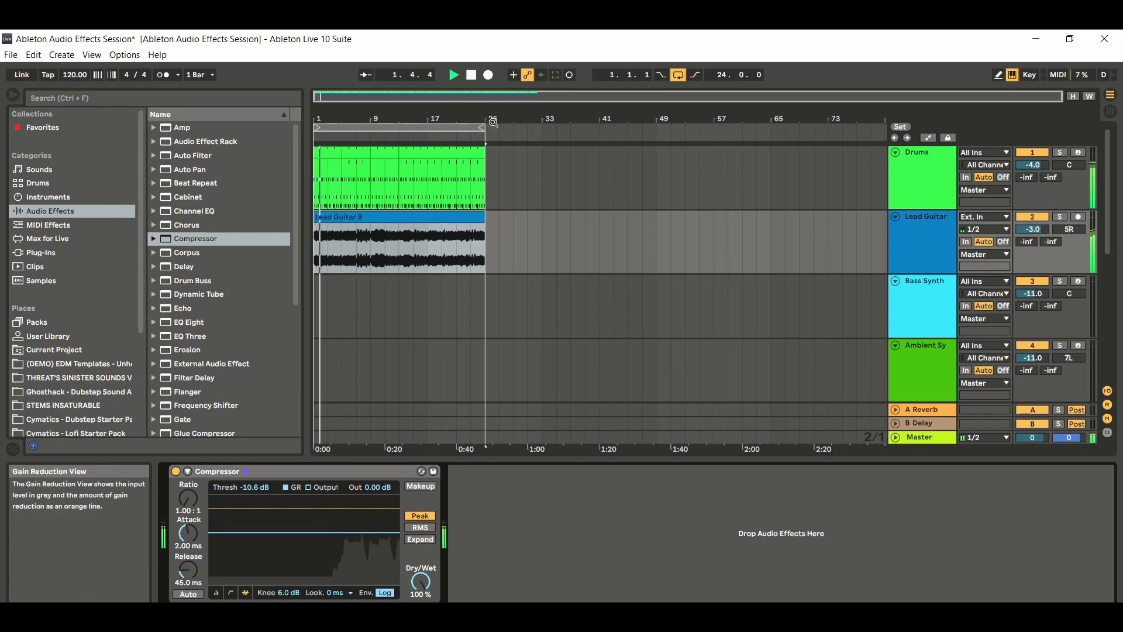
click(472, 75)
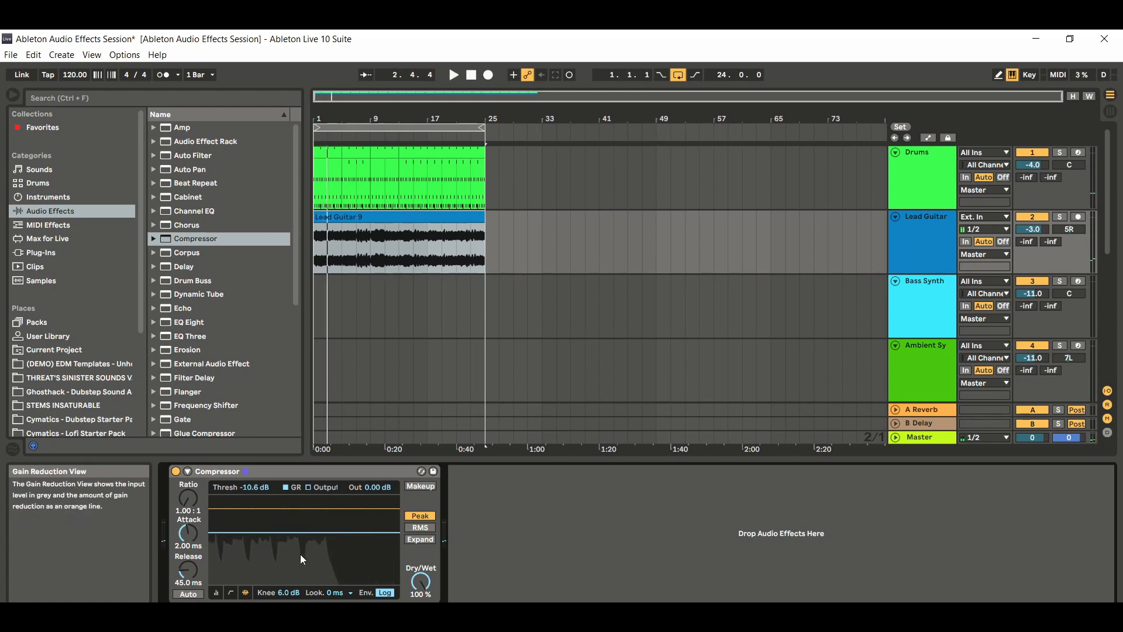
- Try the threshold at -26.2 dB, check it in the collapsed view, and return it to -10.6 dB in the activity view
drag(300, 532, 295, 560)
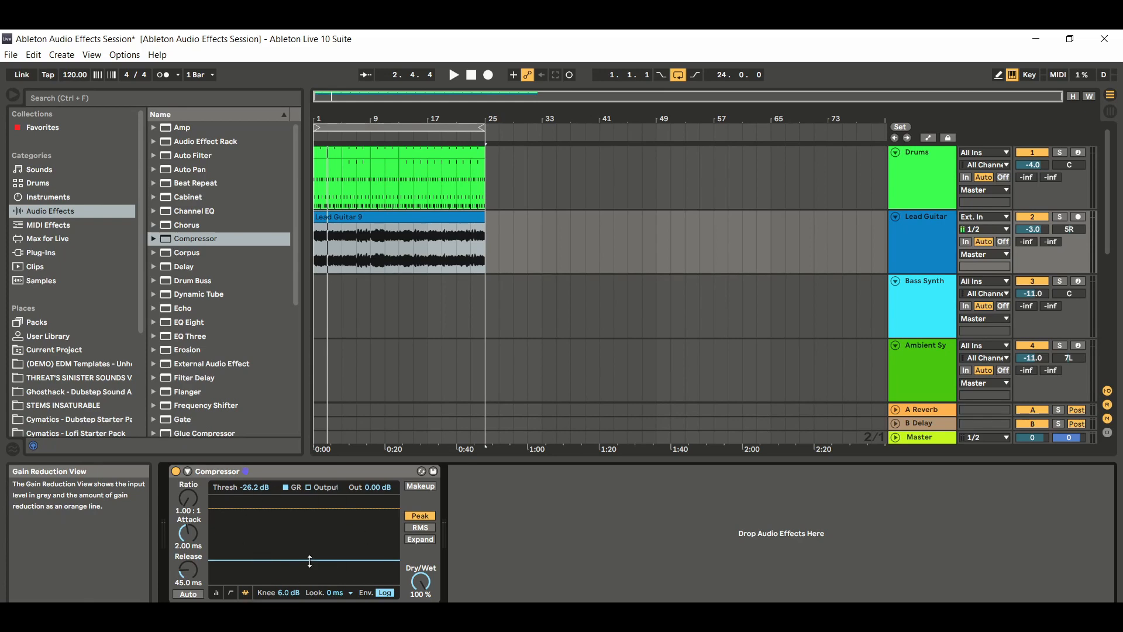
click(216, 593)
click(245, 593)
drag(306, 561, 305, 533)
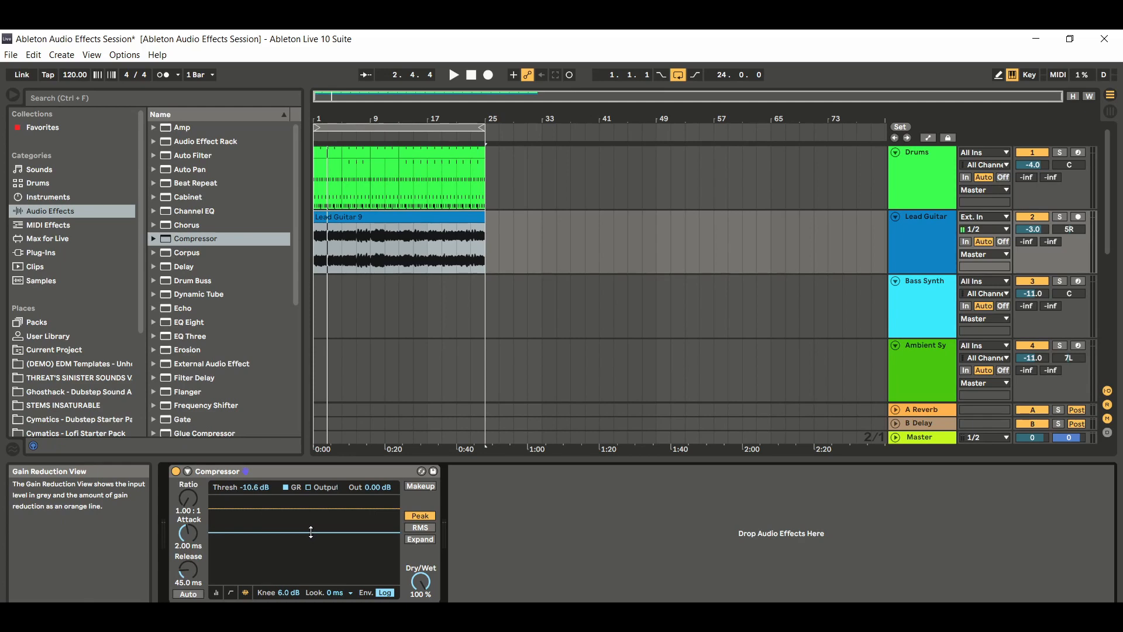
- Play the arrangement with the compressor's threshold raised to -8.96 dB, and lower the threshold to -14.5 dB
mouse_move(314, 531)
mouse_down()
mouse_move(315, 574)
mouse_move(315, 527)
mouse_up()
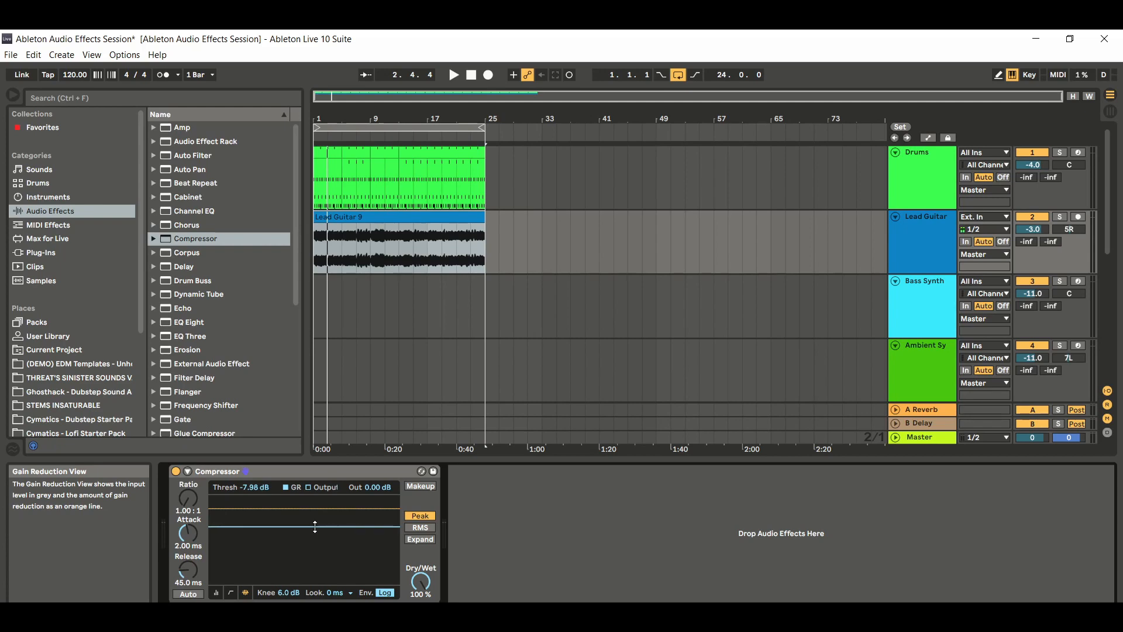
drag(315, 527, 314, 530)
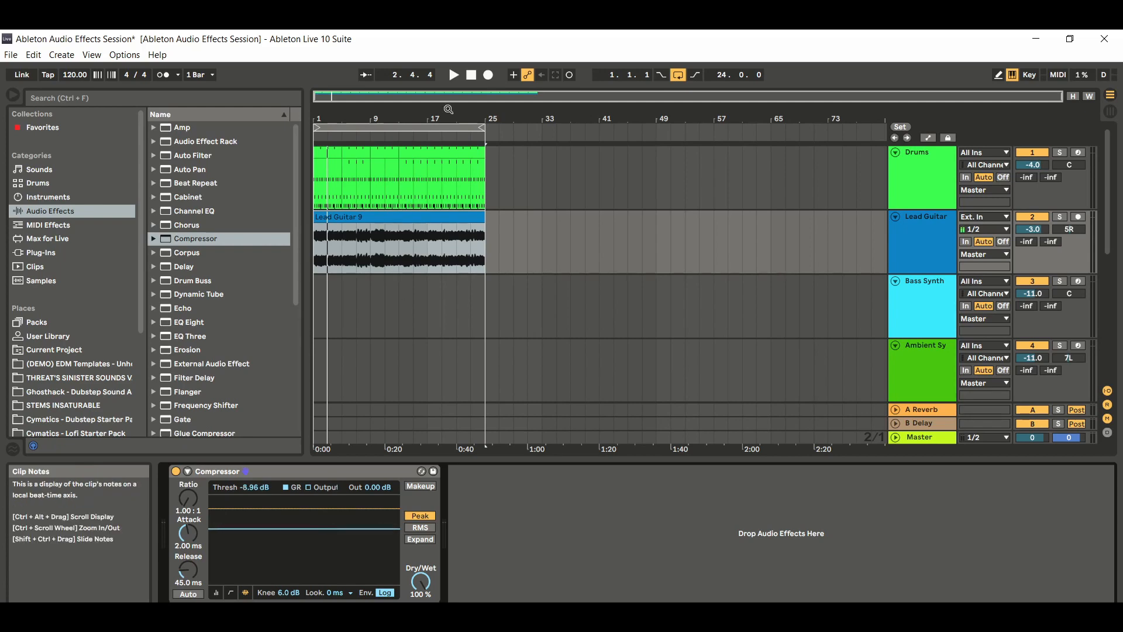
click(454, 75)
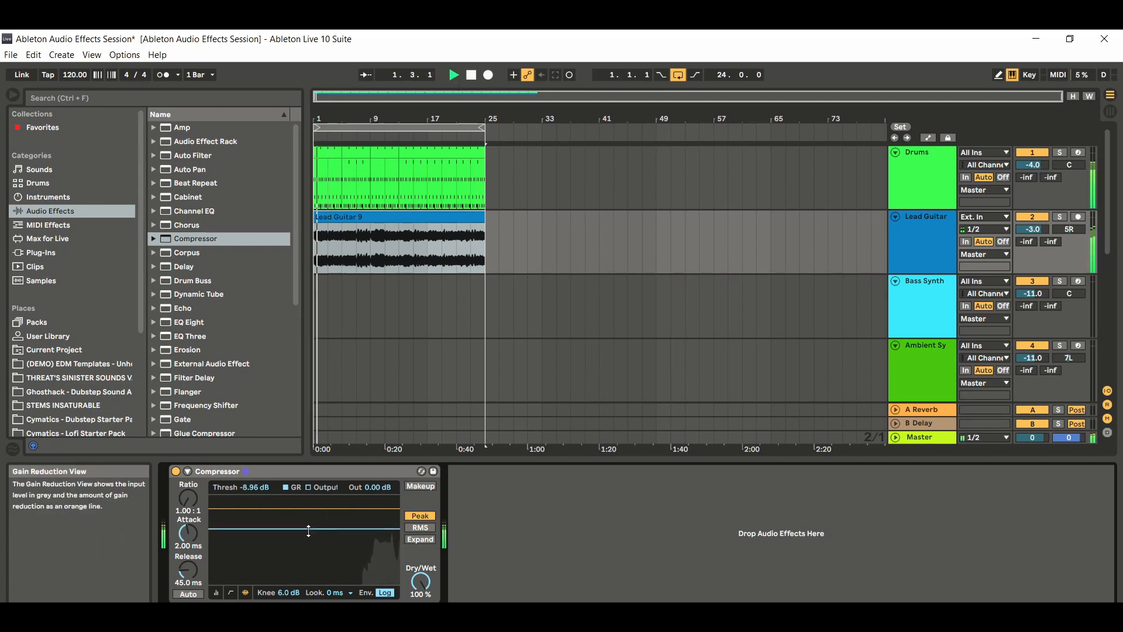
drag(342, 528, 342, 541)
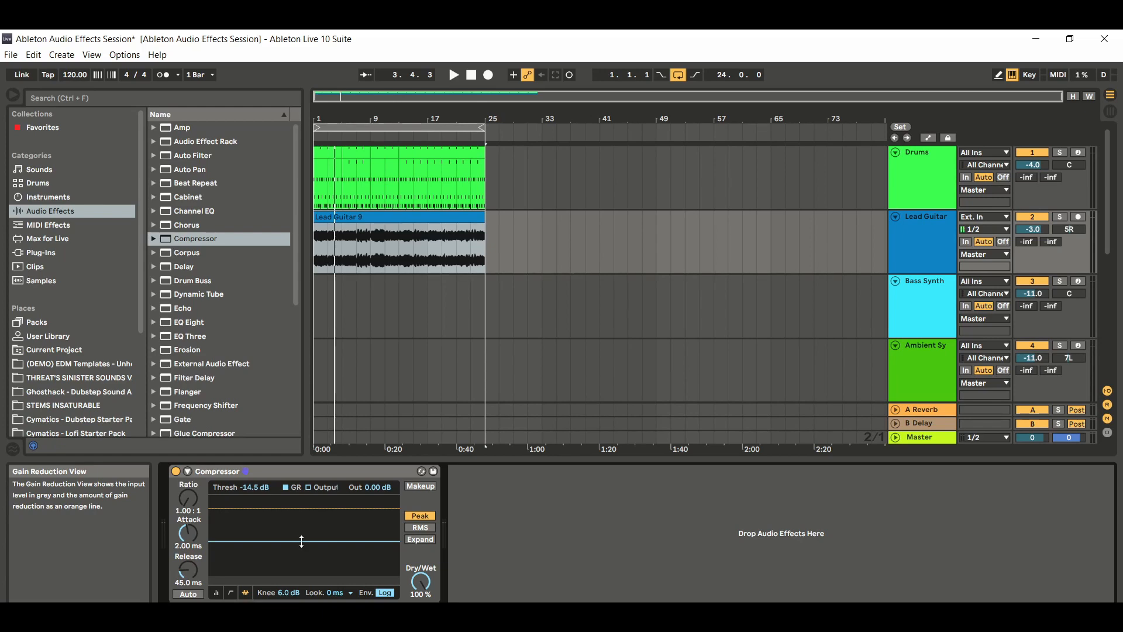
- During playback in the collapsed meter view, compare the compressor bypassed and active, and lower its output to -3.63 dB
click(216, 593)
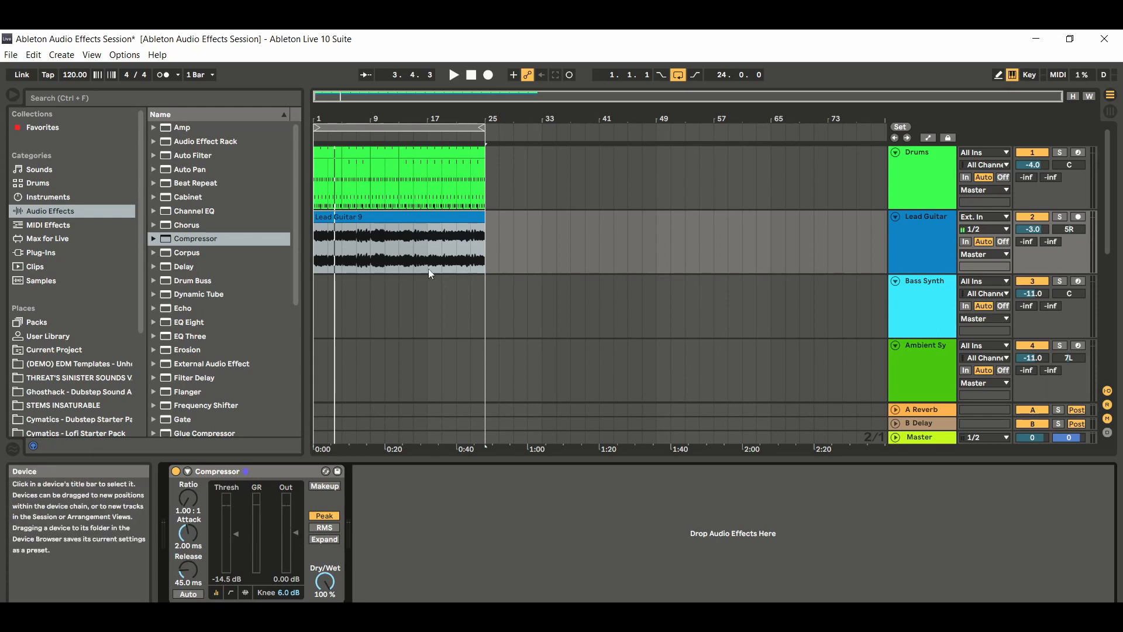
click(454, 75)
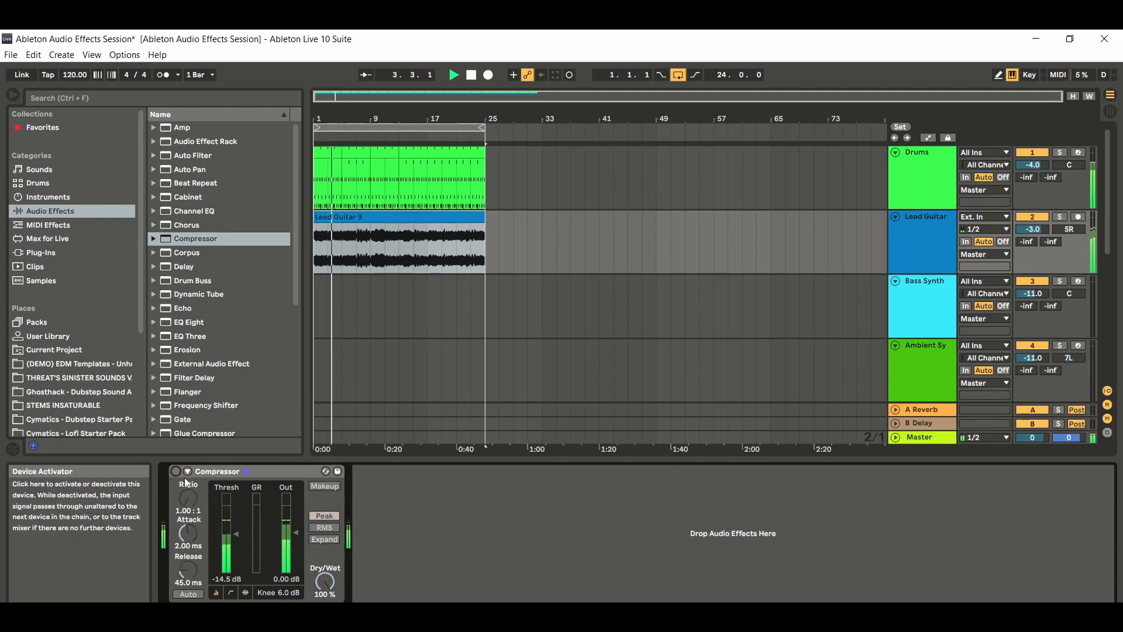
click(177, 472)
click(177, 471)
drag(296, 532, 296, 536)
click(471, 75)
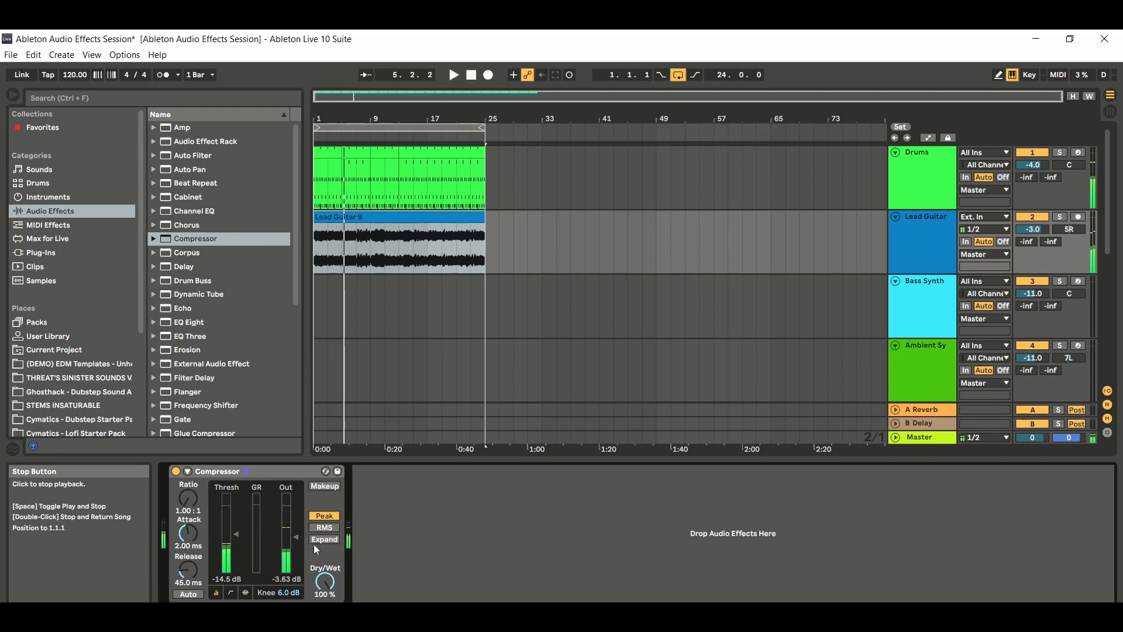